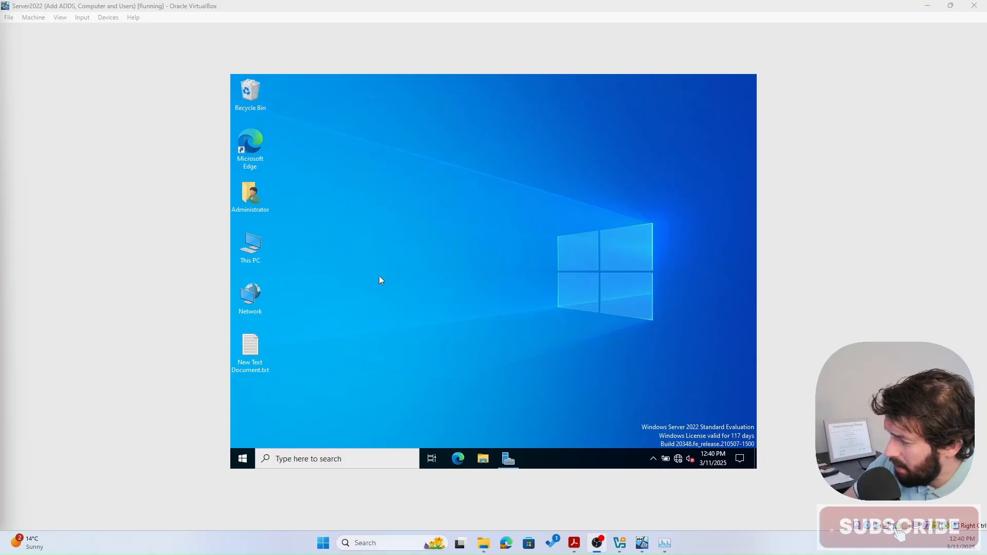
# - Launch Active Directory Users and Computers from Server Manager's Tools menu and expand course.com
pyautogui.click(508, 454)
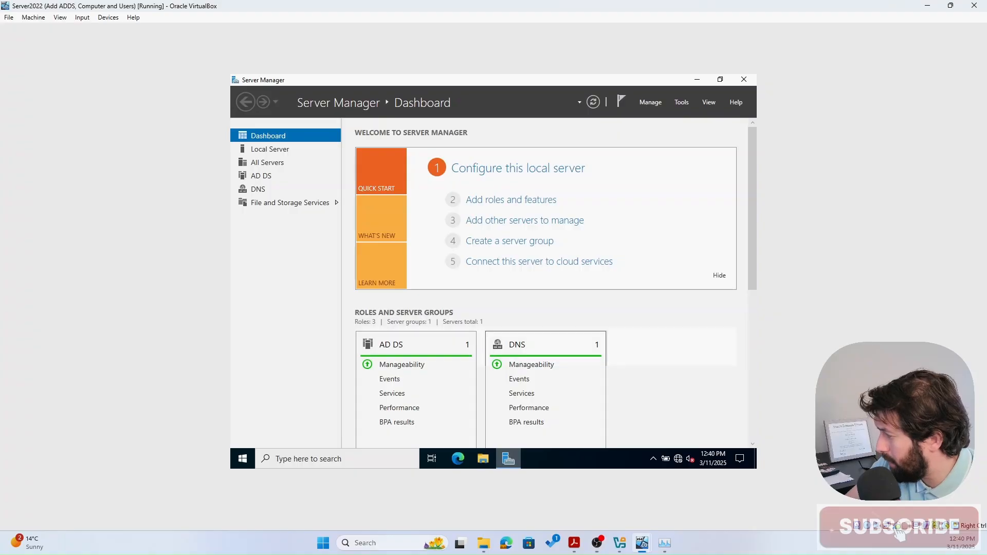
pyautogui.click(684, 105)
pyautogui.click(649, 161)
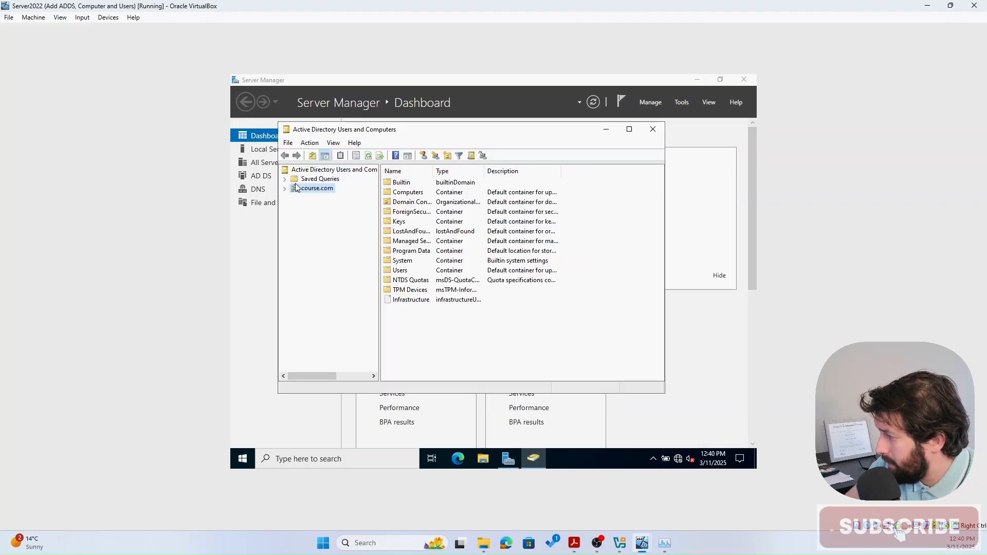
pyautogui.click(285, 189)
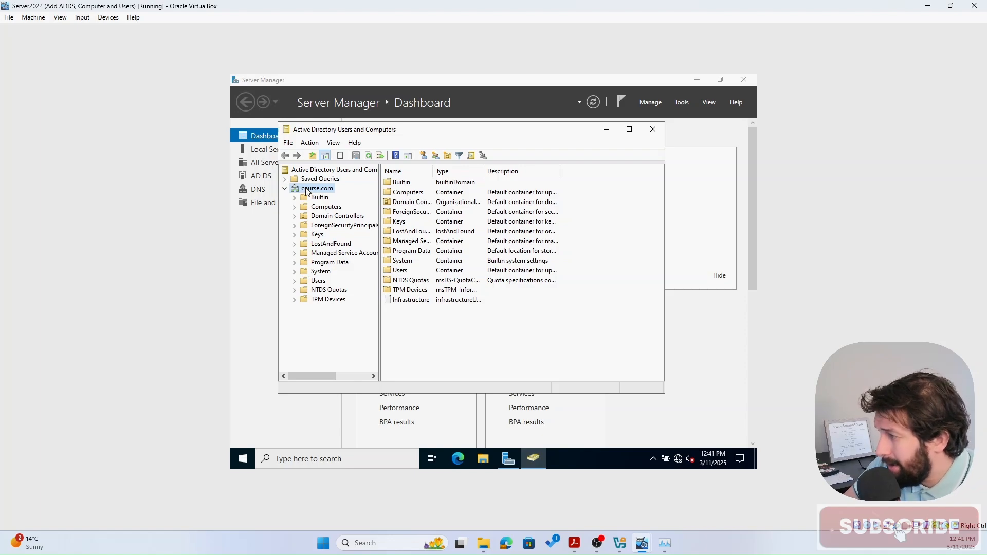
# - Start a new organizational unit under course.com with accidental-deletion protection turned off
pyautogui.rightClick(307, 191)
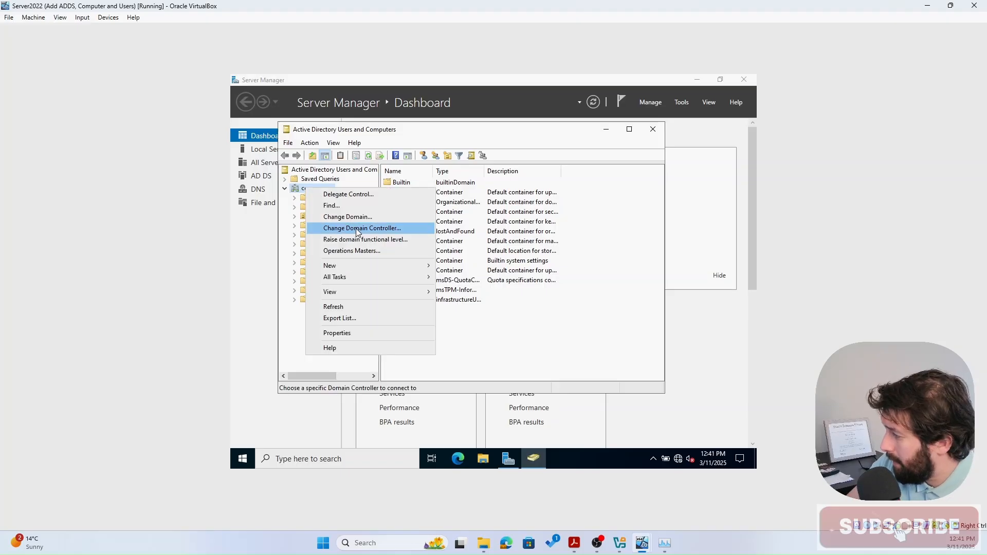
pyautogui.moveTo(368, 264)
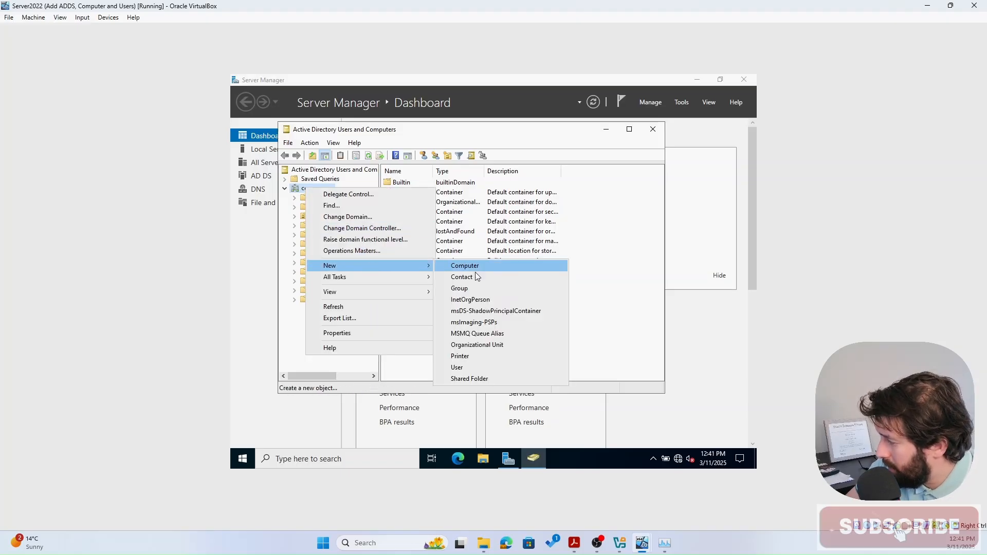
pyautogui.click(503, 349)
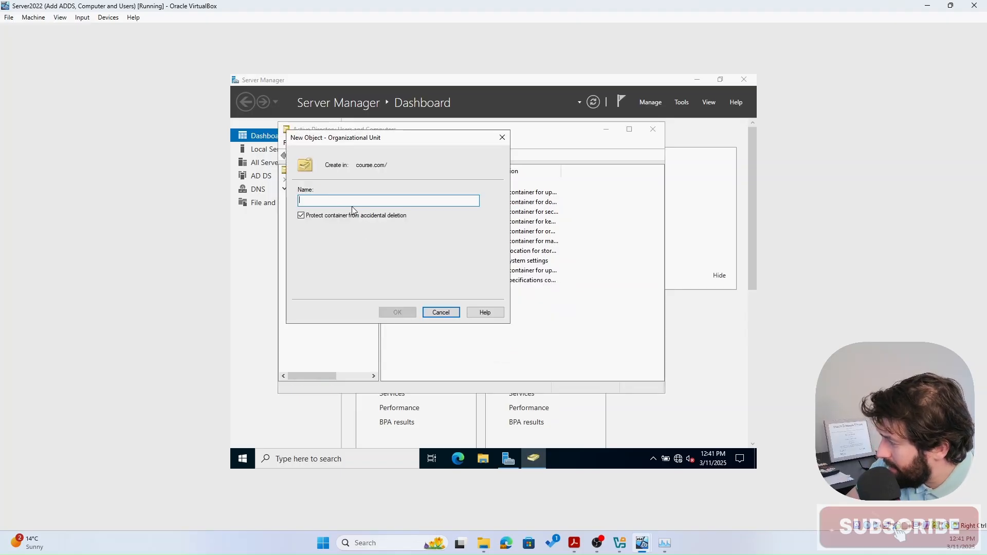
pyautogui.click(301, 215)
pyautogui.click(323, 200)
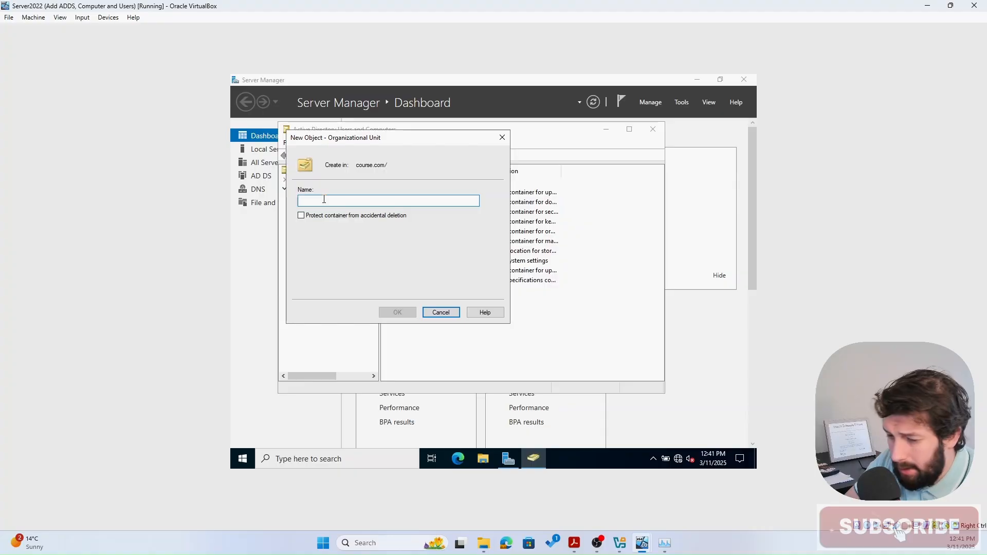
# - Name the unit RoamingProfiles and create it
pyautogui.write('R')
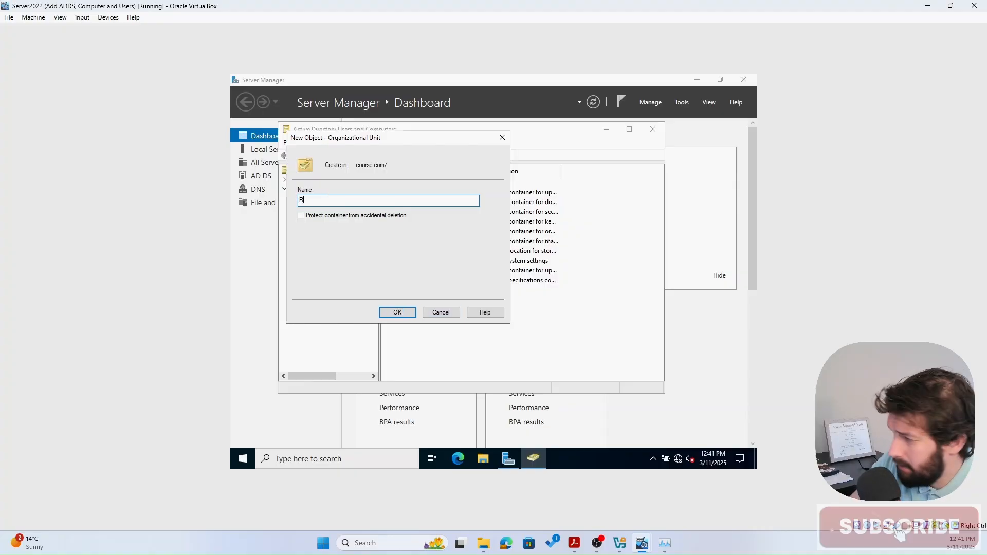
pyautogui.write('oamingUsers')
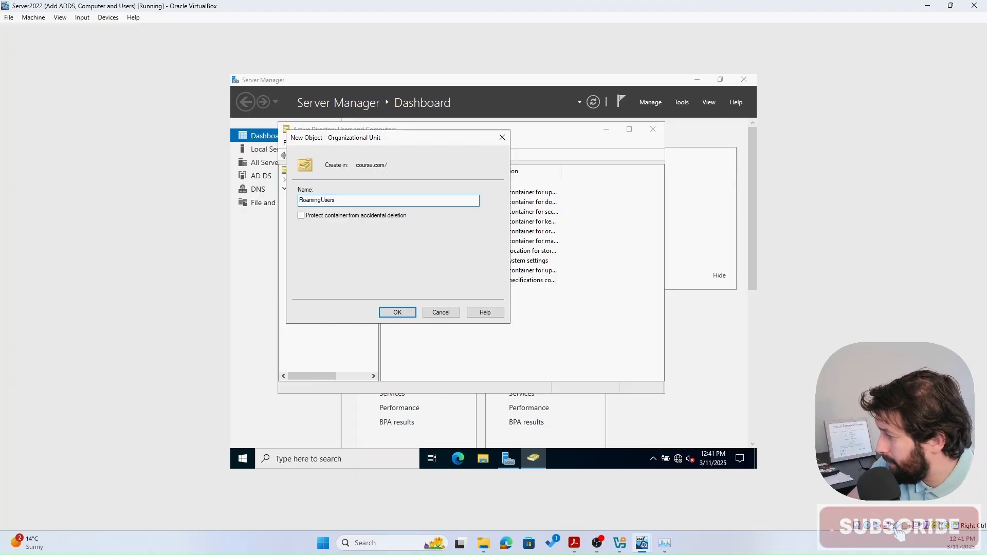
pyautogui.doubleClick(329, 199)
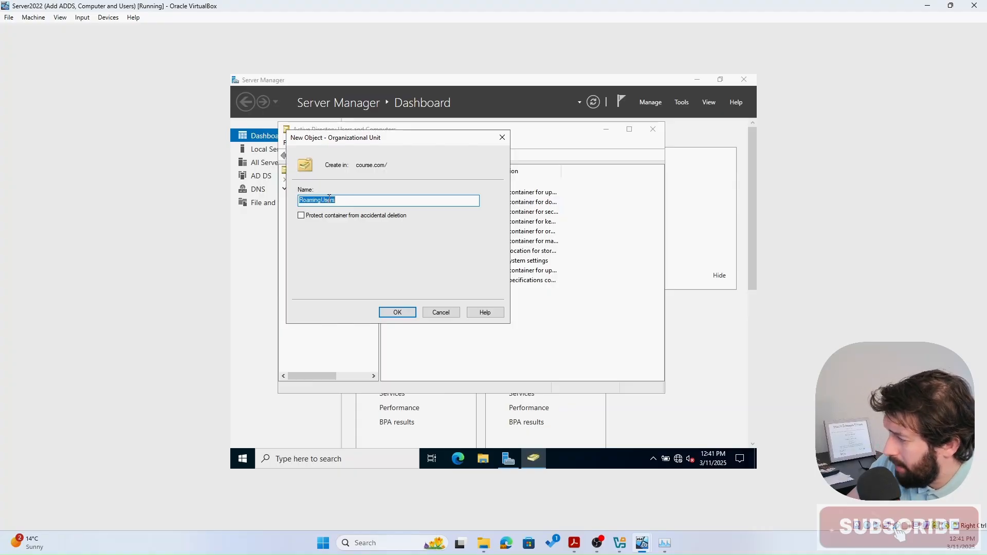
pyautogui.rightClick(330, 200)
pyautogui.click(324, 200)
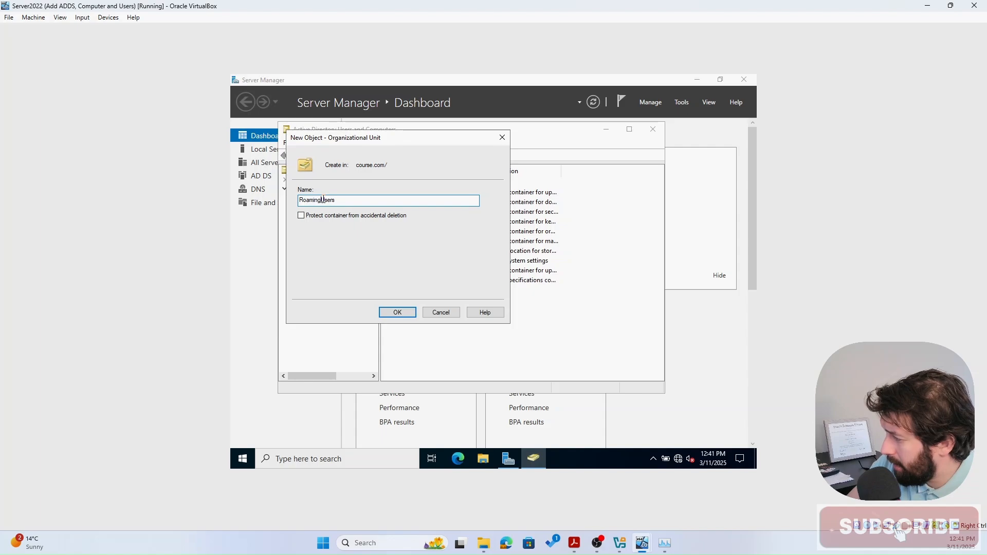
pyautogui.click(344, 199)
pyautogui.press('BackSpace')
pyautogui.press('BackSpace')
pyautogui.press('BackSpace')
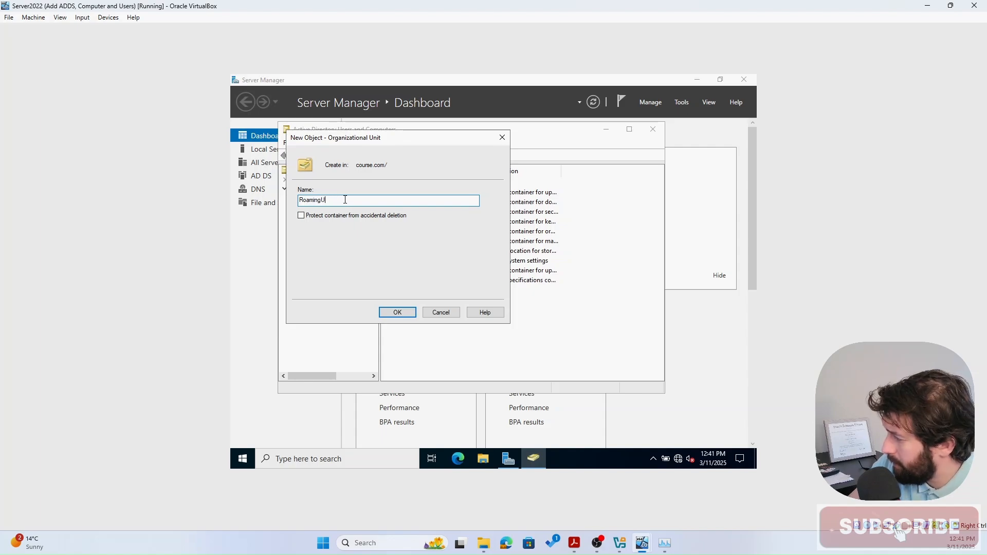
pyautogui.write('Profiles')
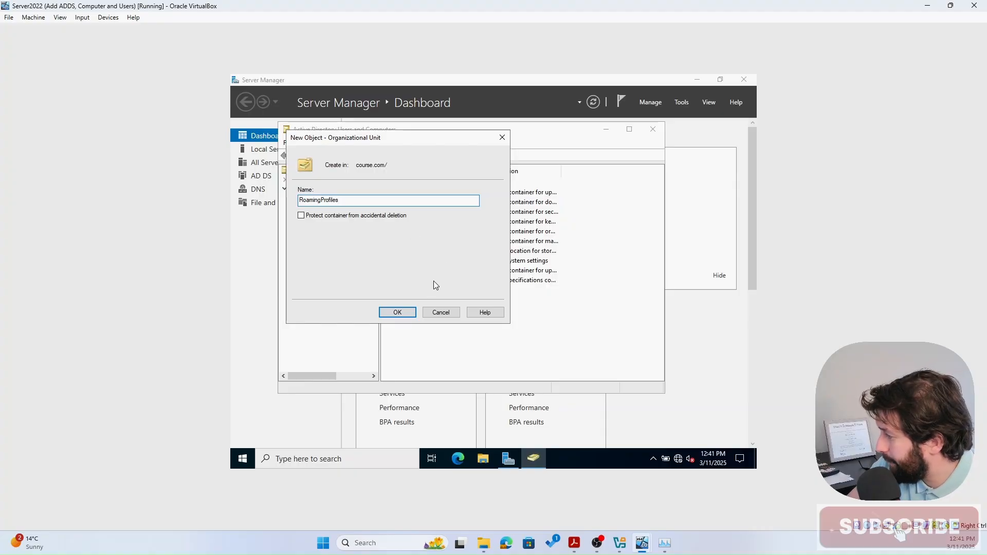
pyautogui.click(397, 313)
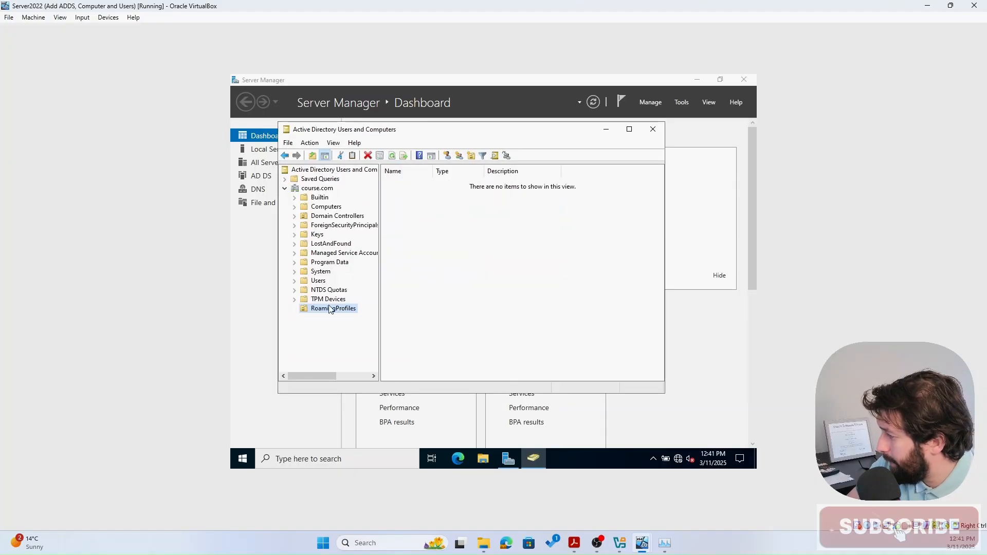
# - In RoamingProfiles, create a Global Security group named RoamingProfile
pyautogui.click(445, 271)
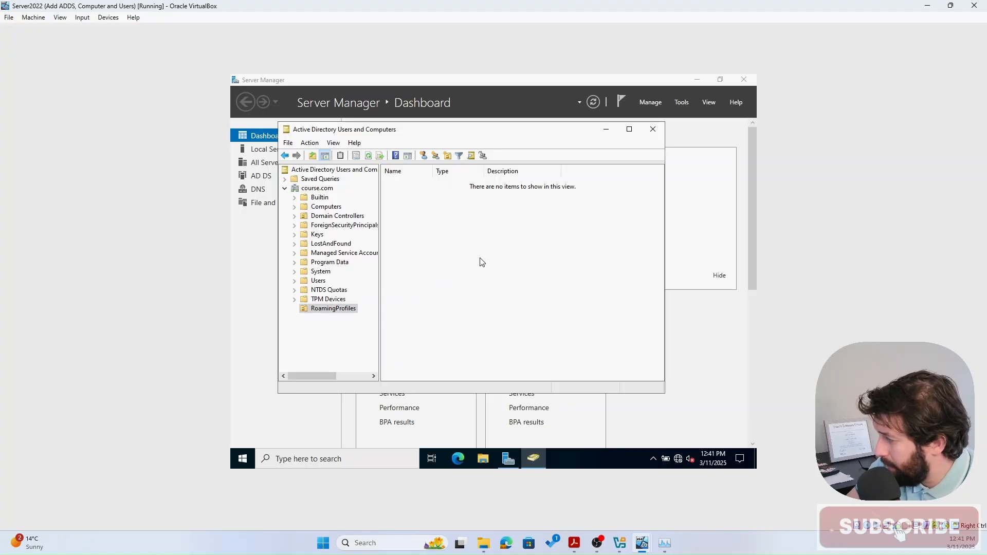
pyautogui.rightClick(448, 231)
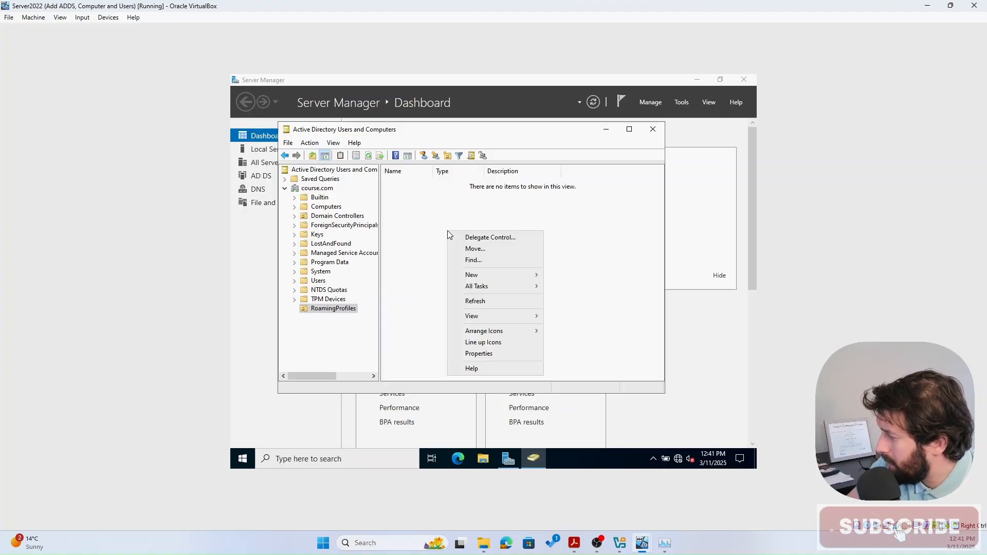
pyautogui.moveTo(501, 275)
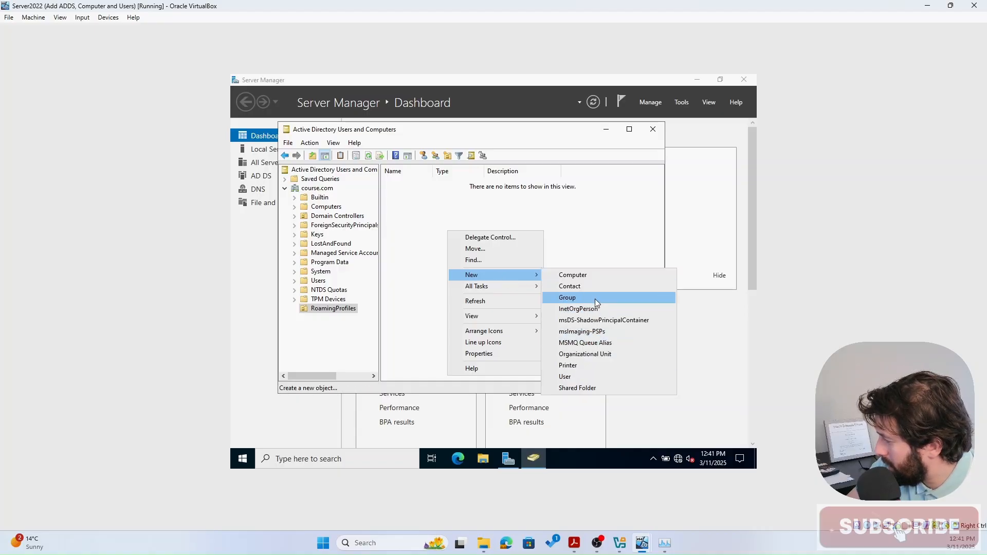
pyautogui.click(594, 297)
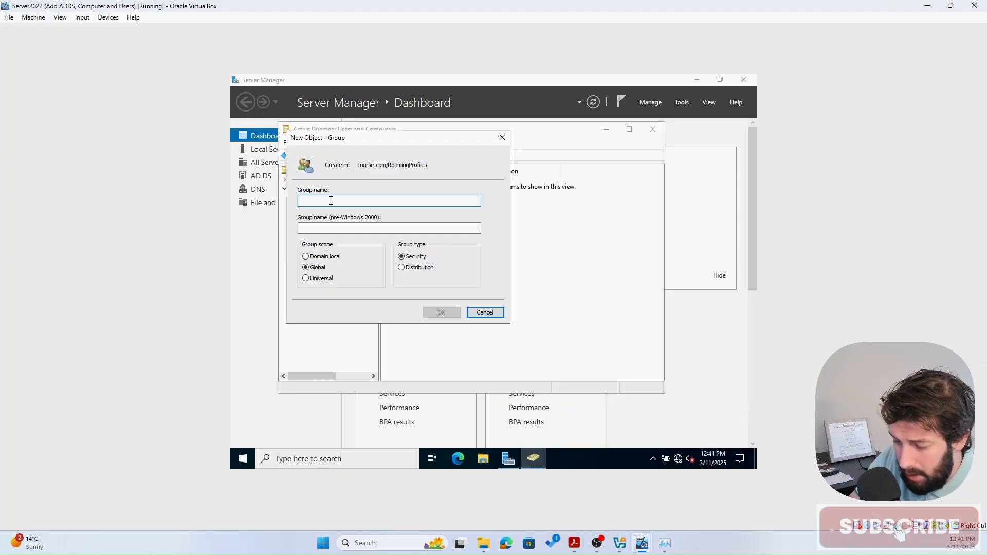
pyautogui.write('Roami')
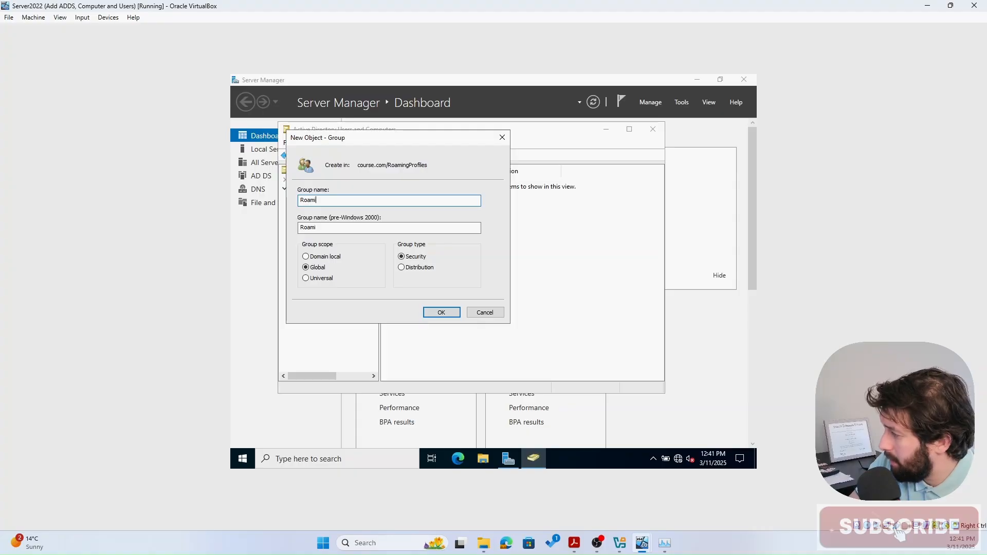
pyautogui.write('ingPr')
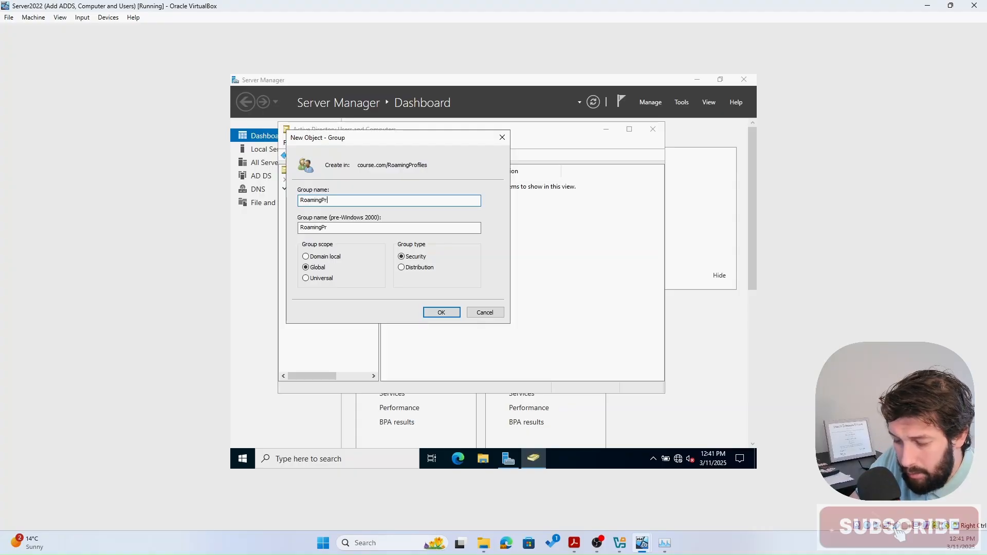
pyautogui.write('ofile')
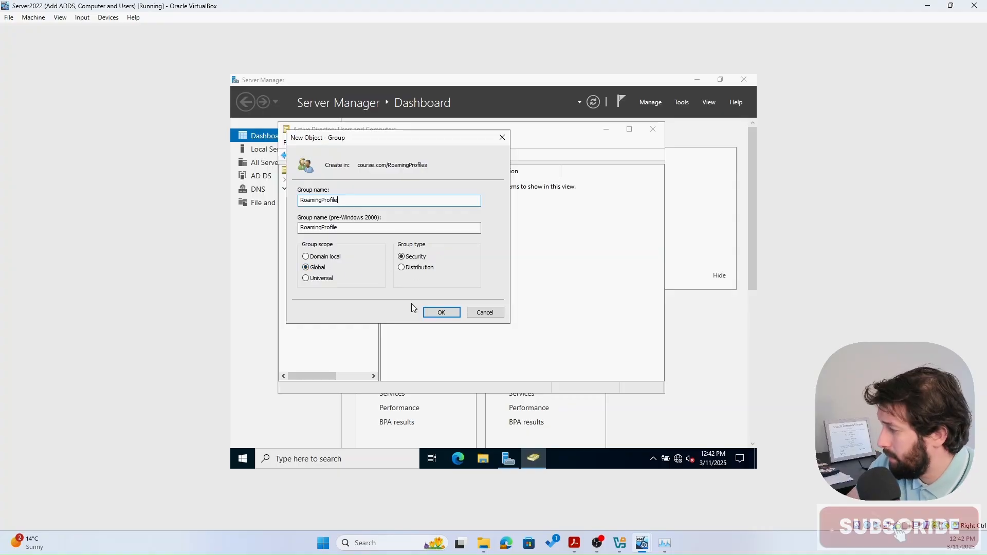
pyautogui.click(429, 314)
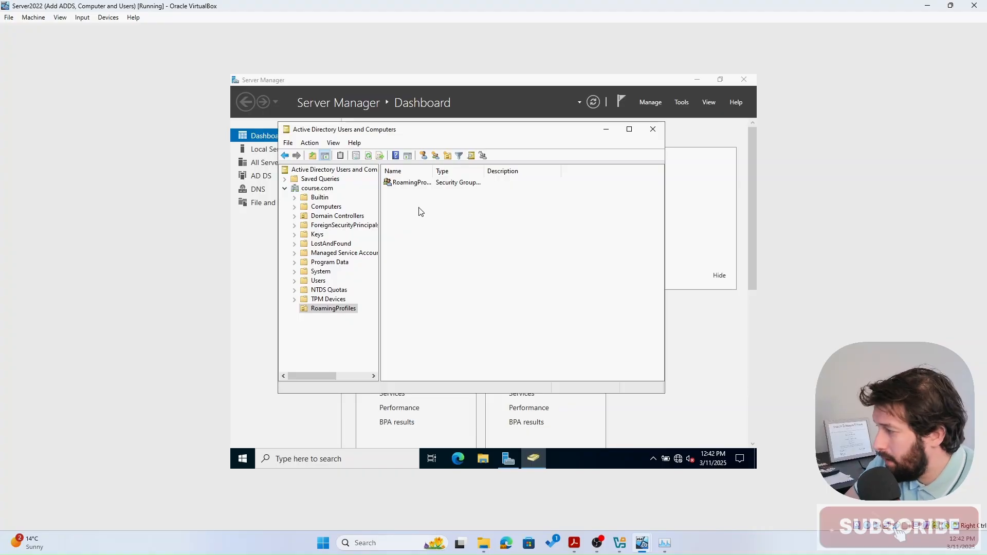
# - Start a new user in RoamingProfiles with first name Roaming, last name User, logon name ruser
pyautogui.rightClick(420, 207)
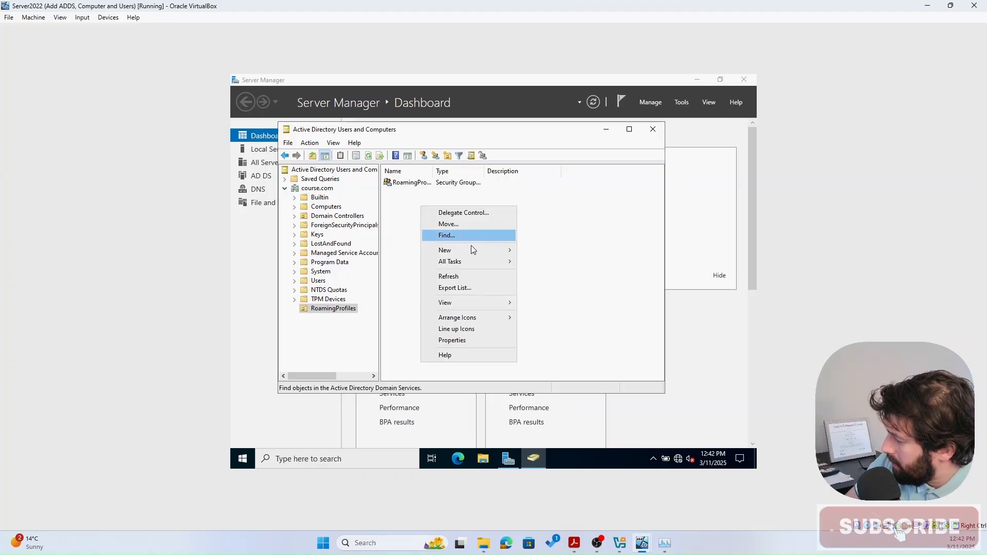
pyautogui.moveTo(480, 250)
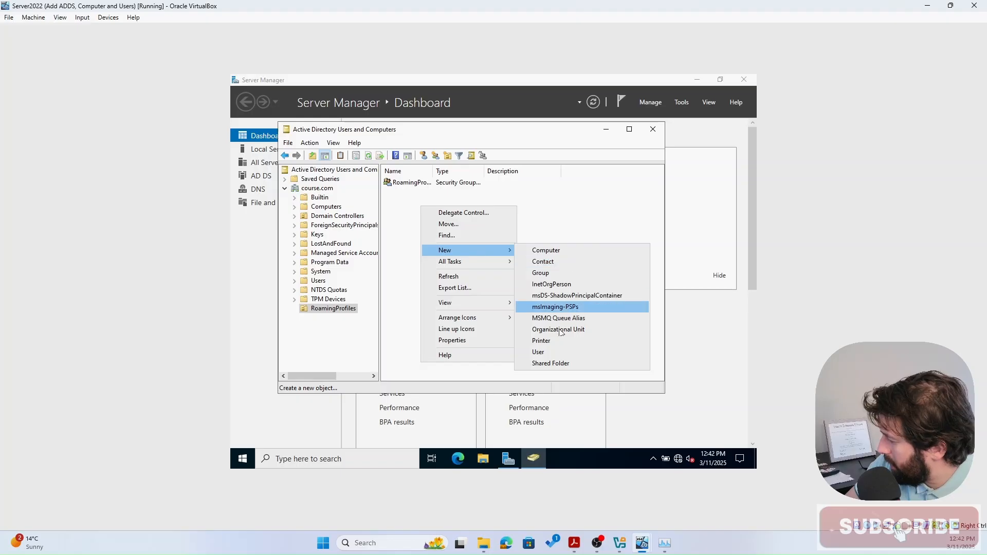
pyautogui.click(547, 353)
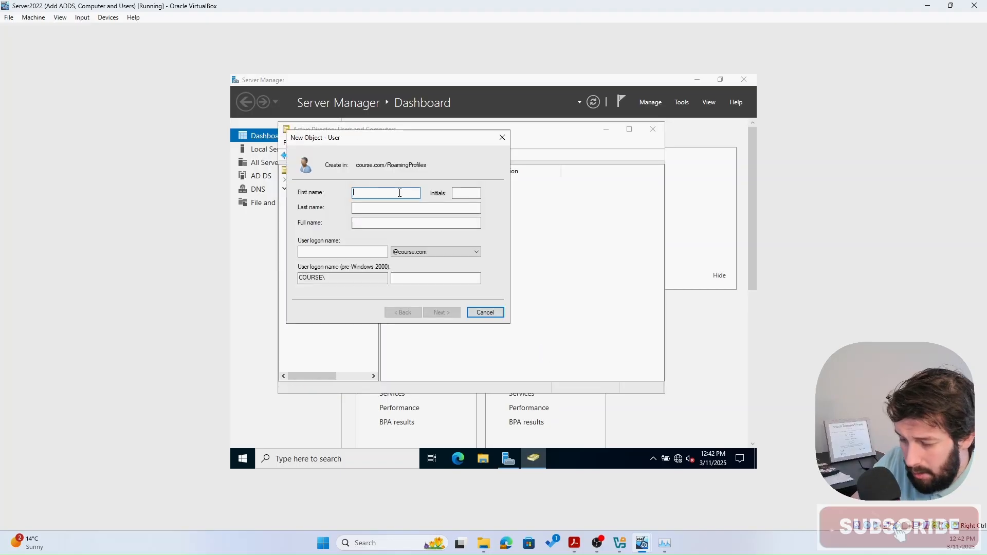
pyautogui.write('Roamuin')
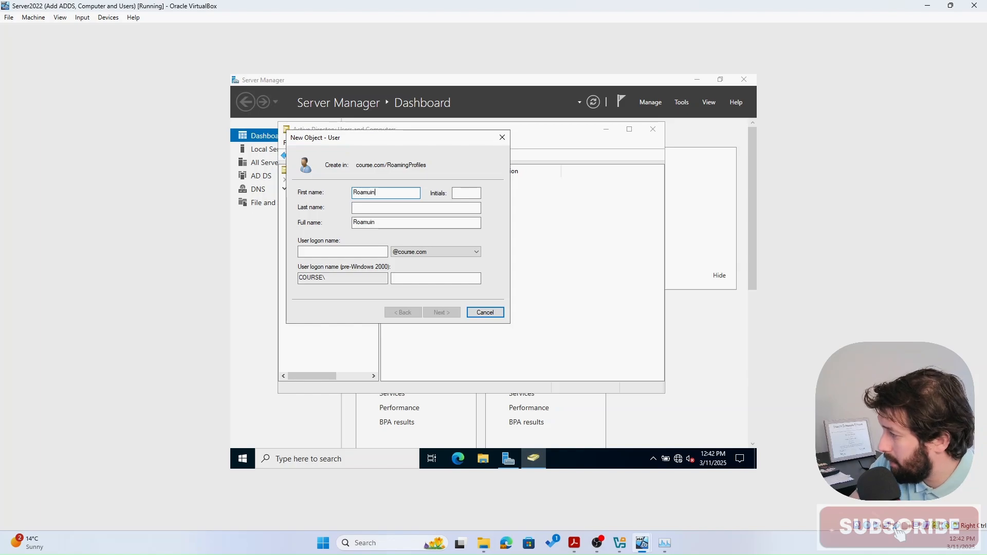
pyautogui.press('BackSpace')
pyautogui.press('BackSpace')
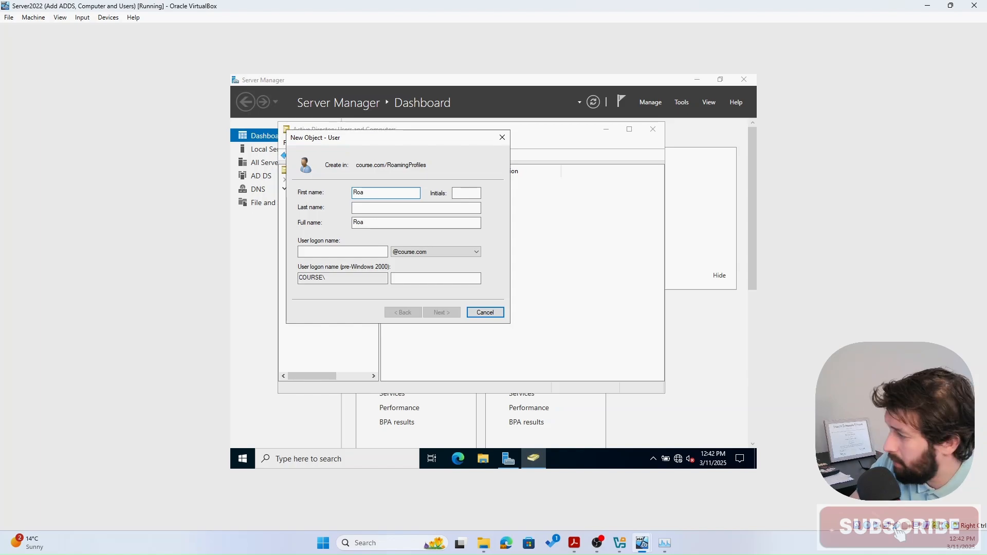
pyautogui.write('ing')
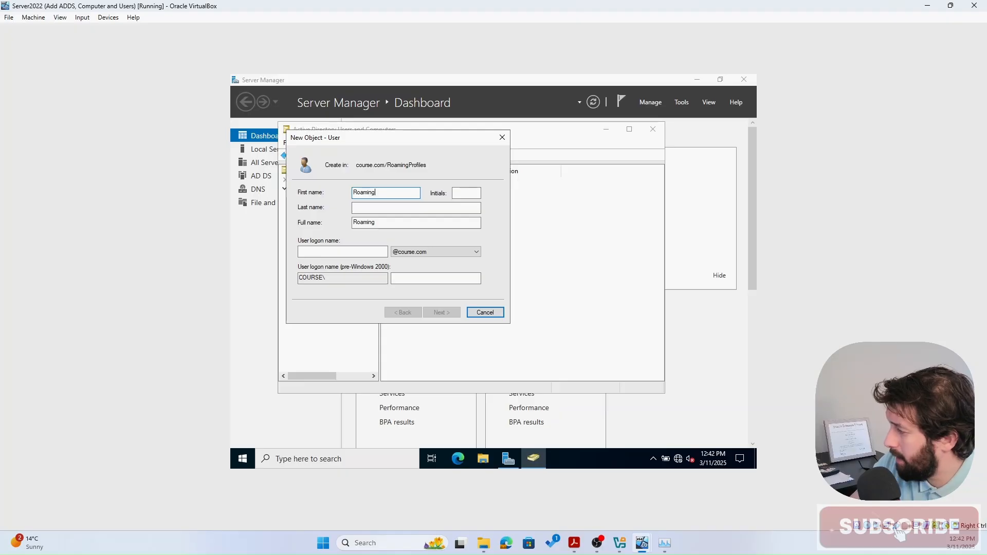
pyautogui.press('Tab')
pyautogui.write('User')
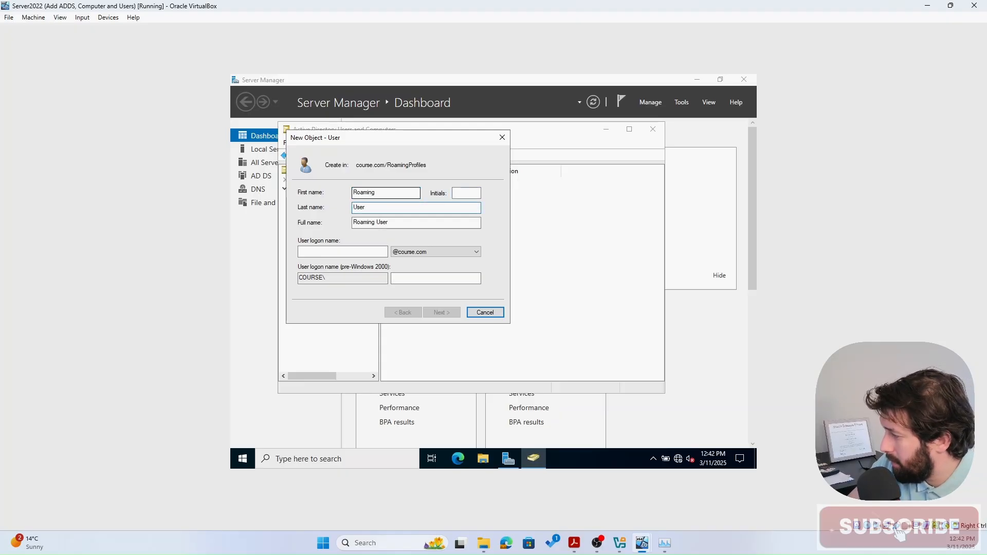
pyautogui.press('Tab')
pyautogui.press('Tab')
pyautogui.write('rus')
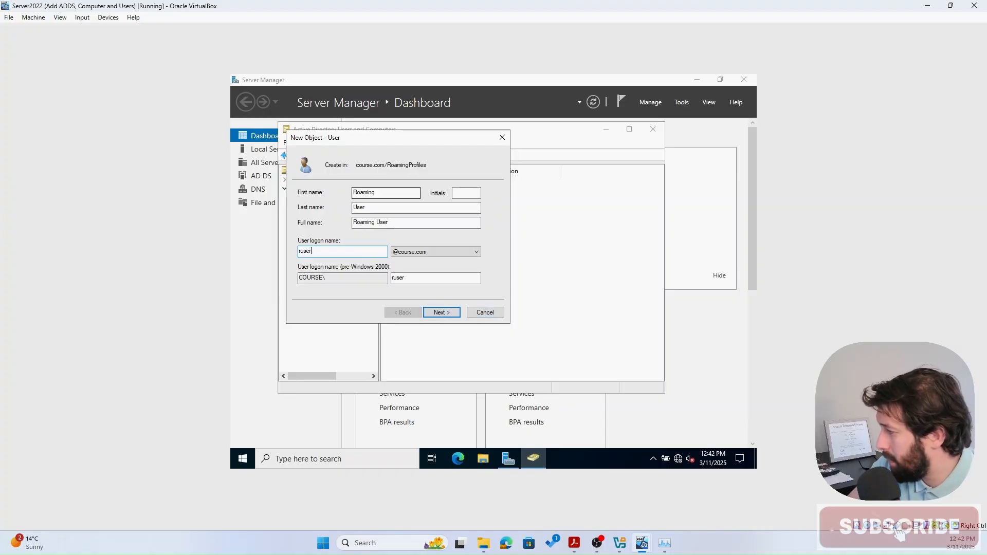
pyautogui.write('er')
pyautogui.click(449, 312)
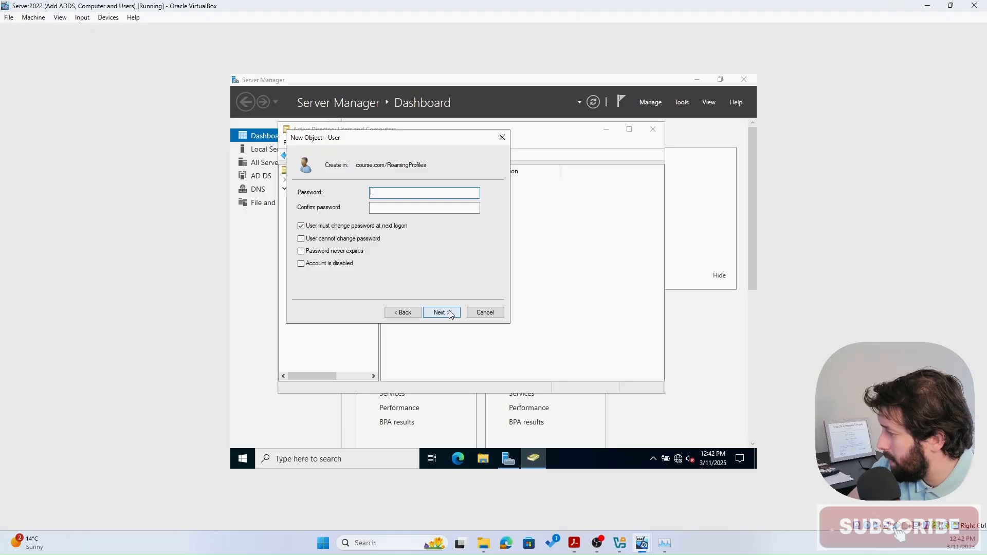
# - Set and confirm the account password, clear 'User must change password at next logon', and finish
pyautogui.write('•')
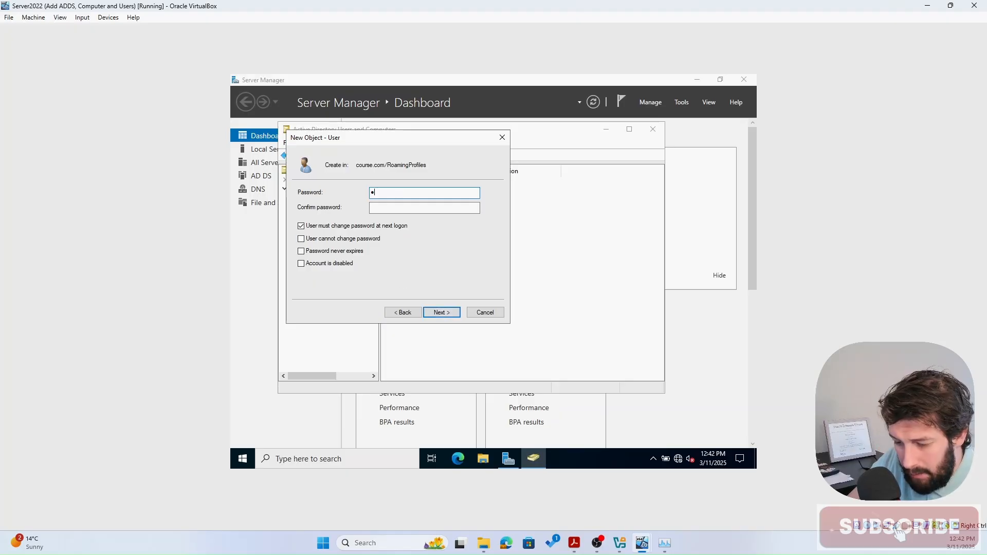
pyautogui.write('••••')
pyautogui.press('BackSpace')
pyautogui.press('BackSpace')
pyautogui.press('BackSpace')
pyautogui.press('BackSpace')
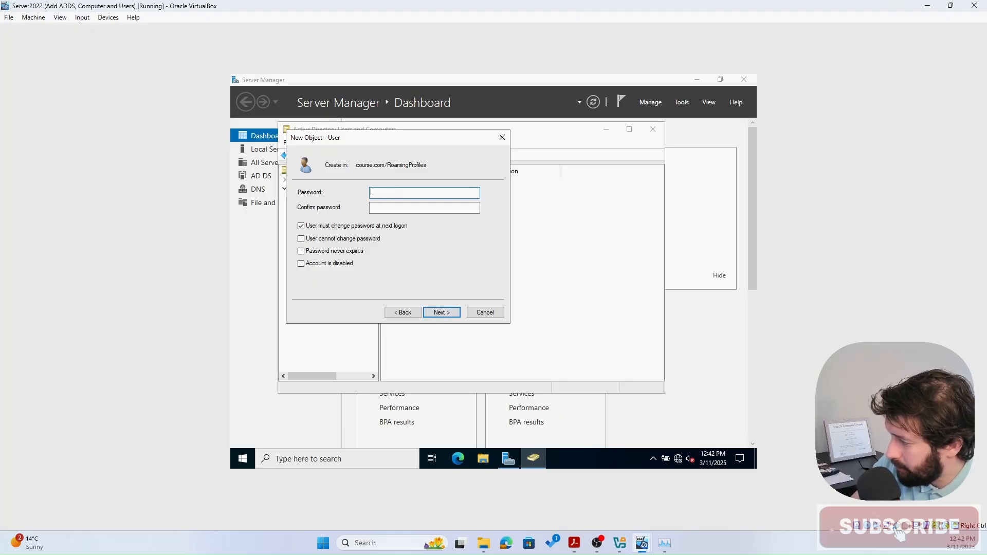
pyautogui.write('••••••••••')
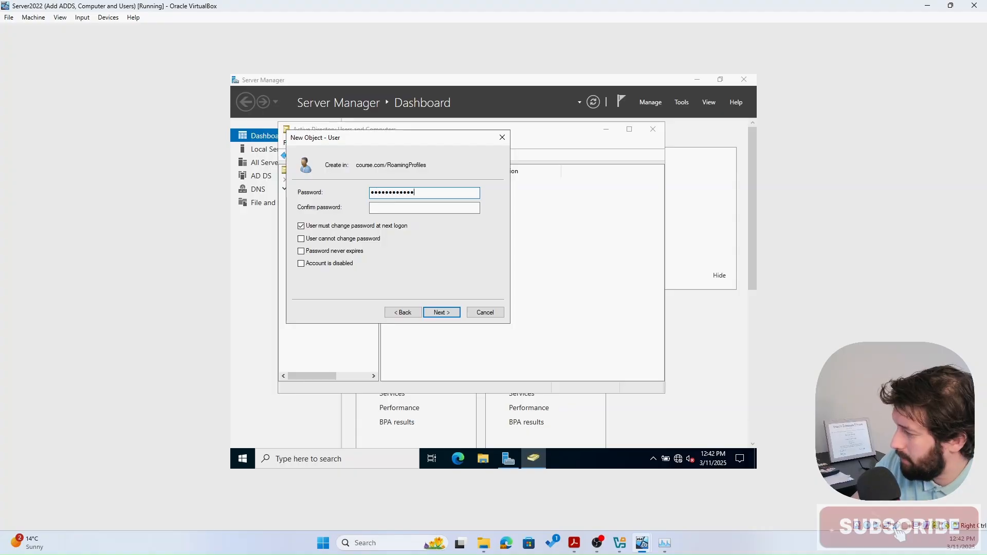
pyautogui.click(452, 206)
pyautogui.write('••••••')
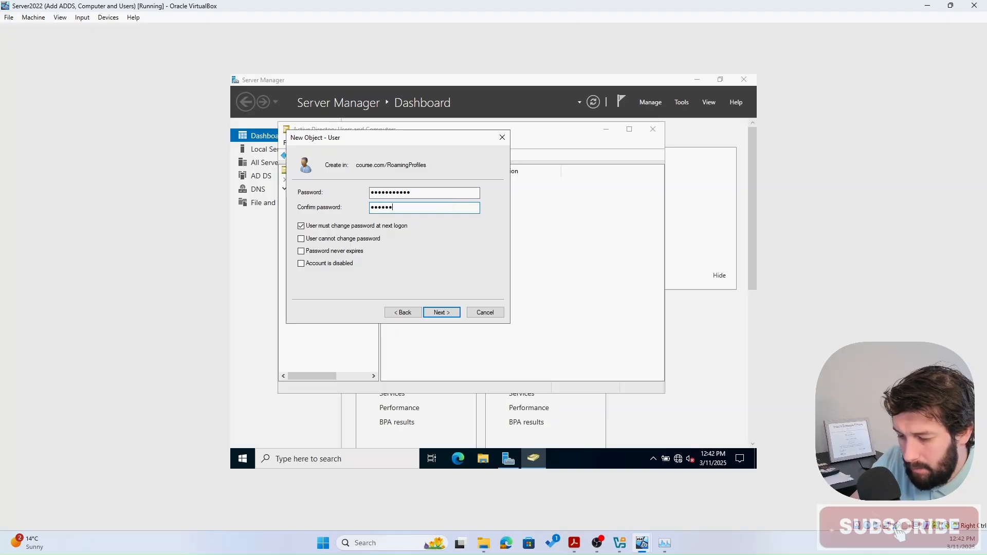
pyautogui.write('•••••')
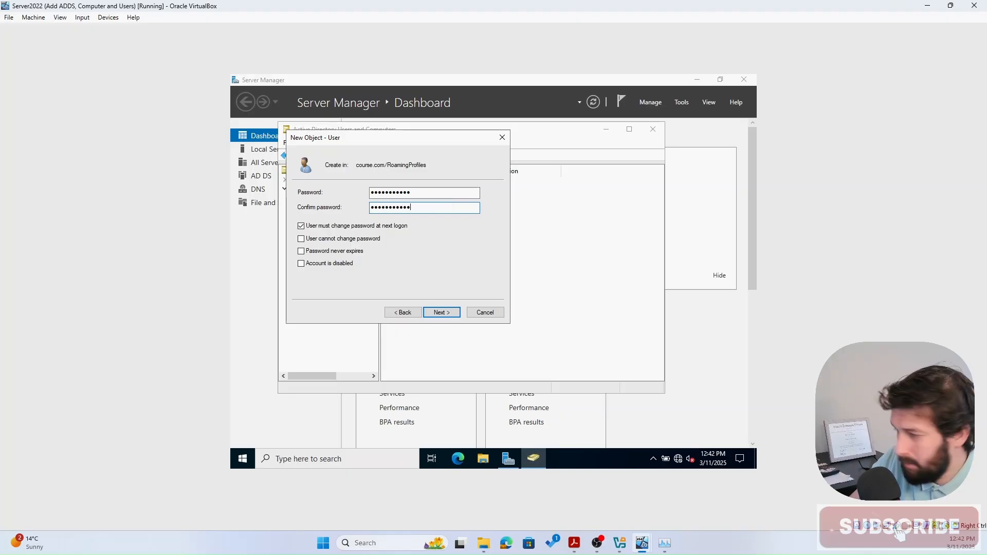
pyautogui.click(362, 226)
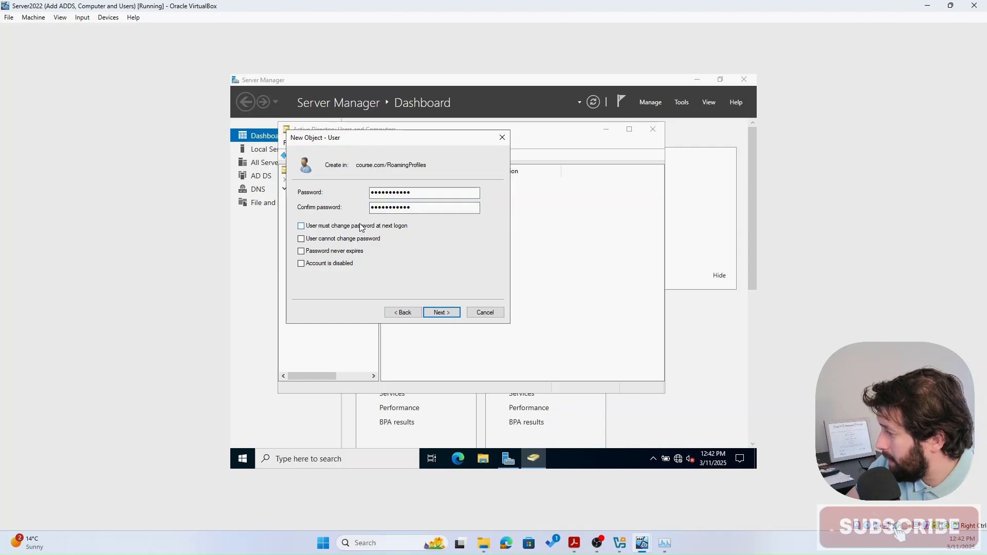
pyautogui.click(446, 314)
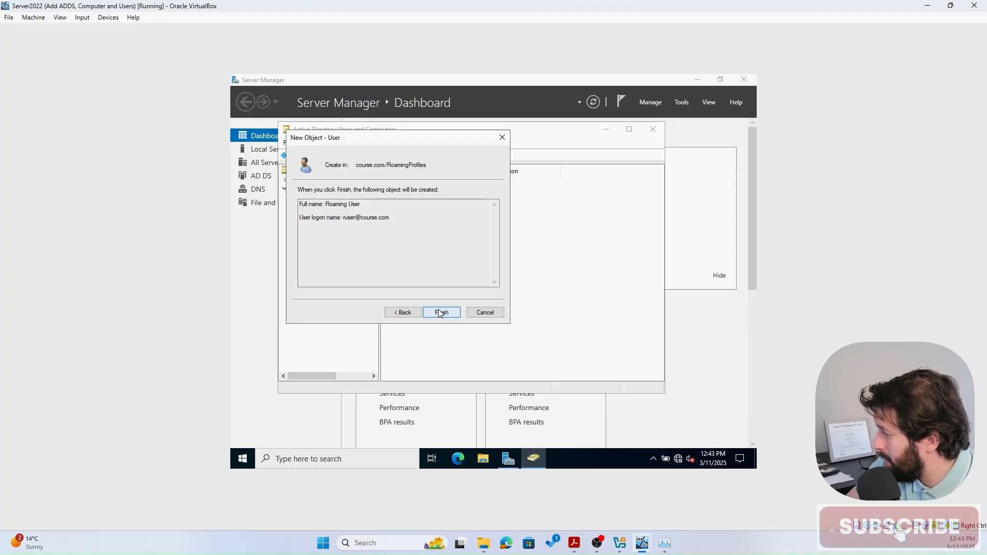
pyautogui.click(443, 313)
pyautogui.click(533, 242)
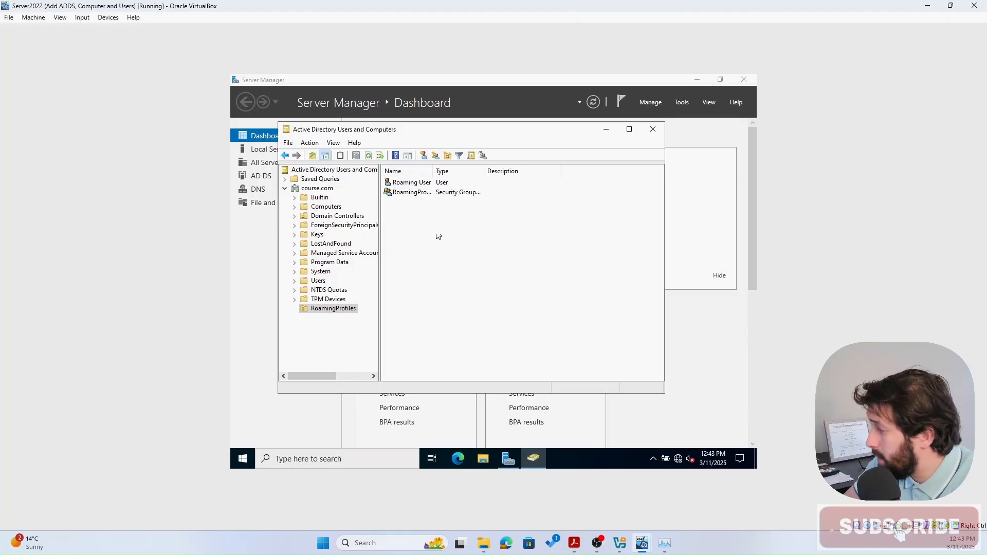
# - Open the RoamingProfile group's properties on the Members tab
pyautogui.click(400, 197)
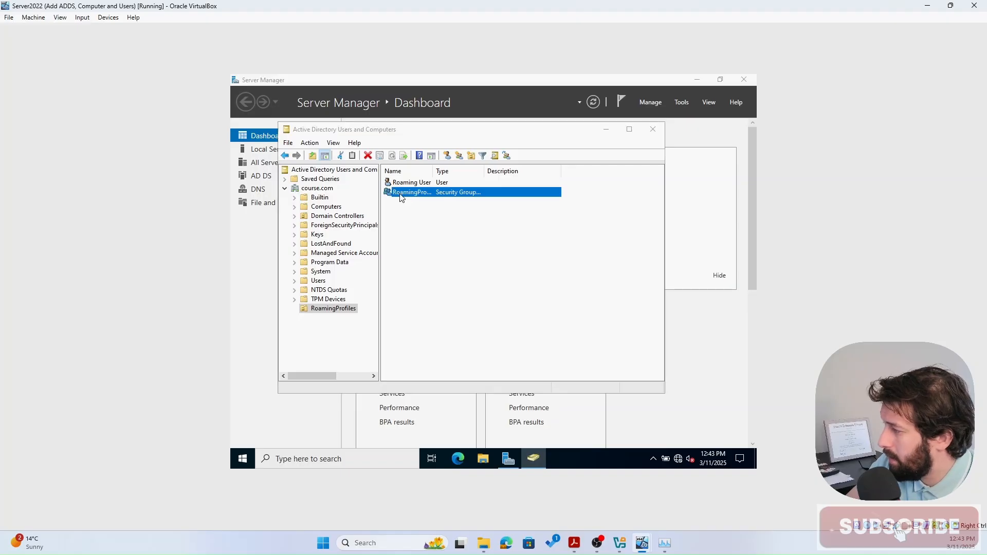
pyautogui.doubleClick(402, 198)
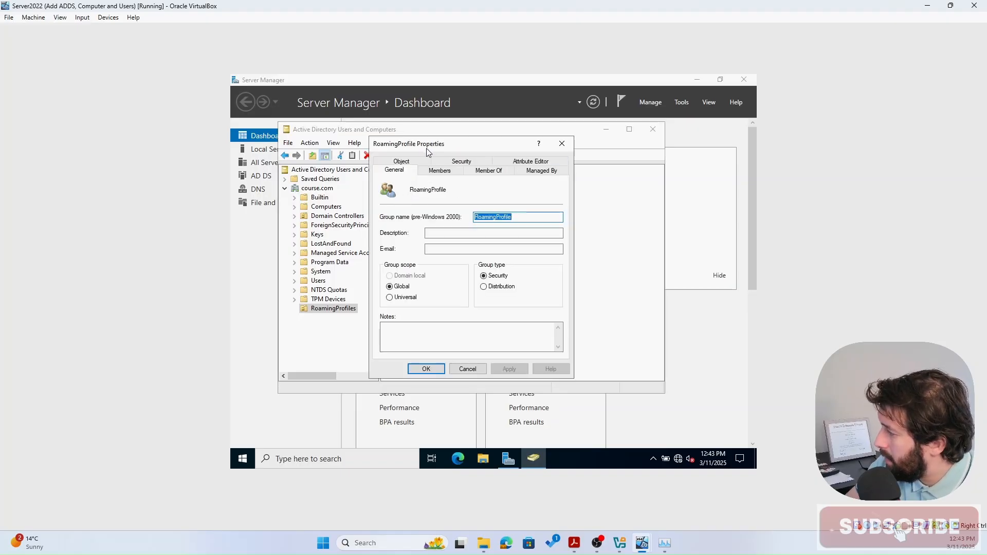
pyautogui.click(568, 145)
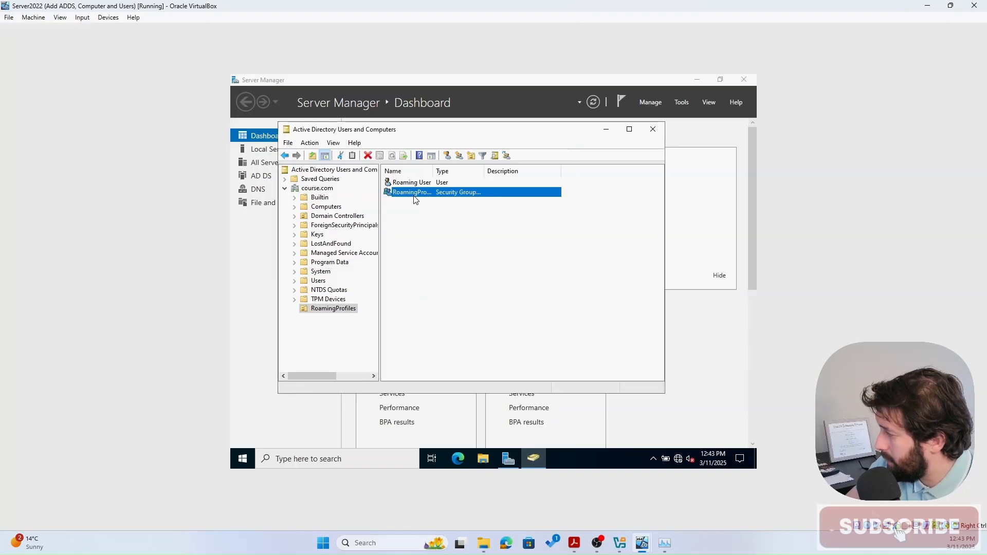
pyautogui.rightClick(414, 196)
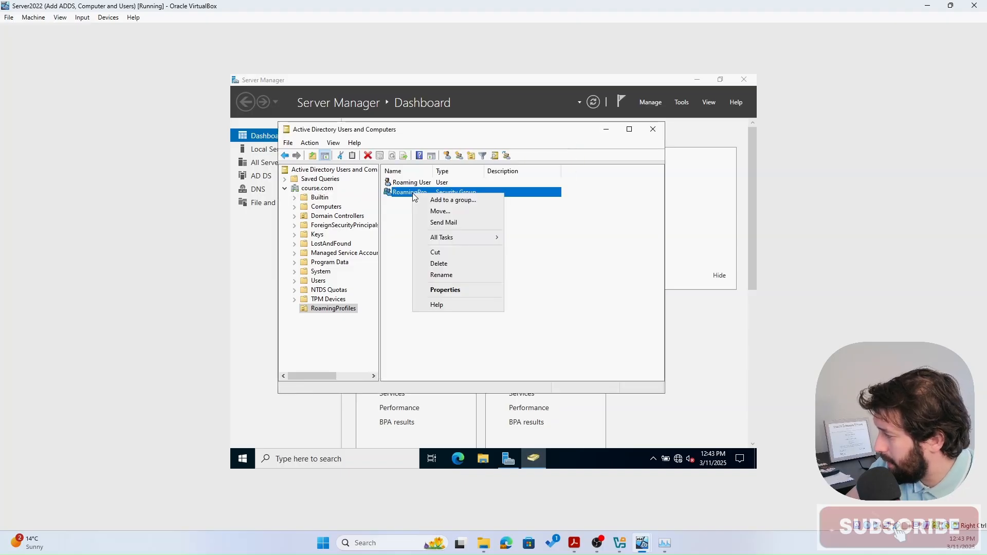
pyautogui.click(446, 290)
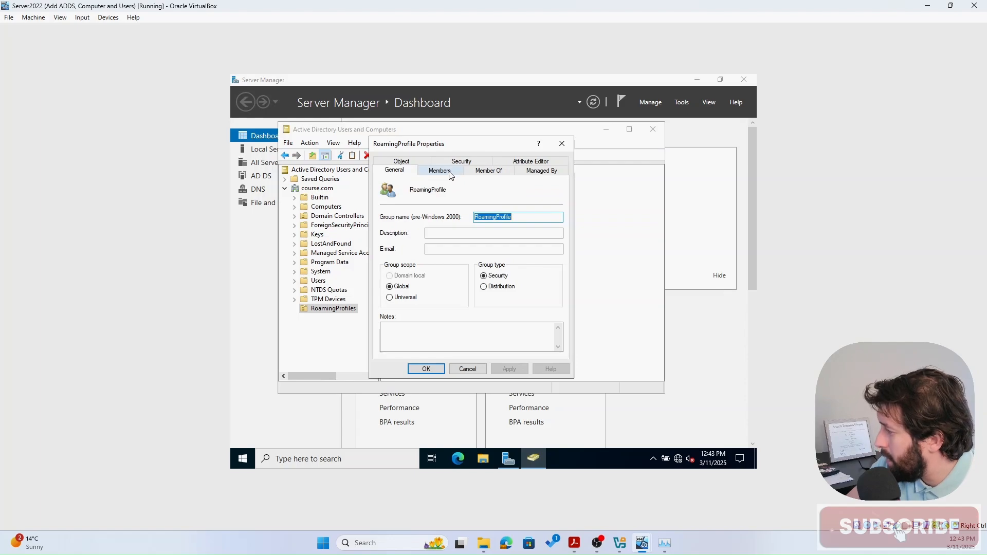
pyautogui.click(450, 174)
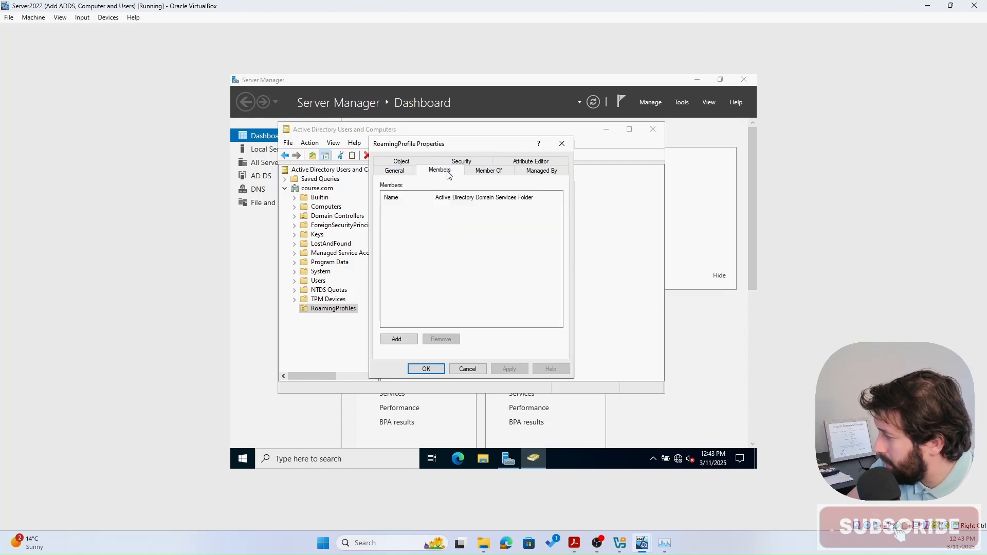
# - Add Roaming User, found by searching 'rus', as a member, then apply and close
pyautogui.click(405, 342)
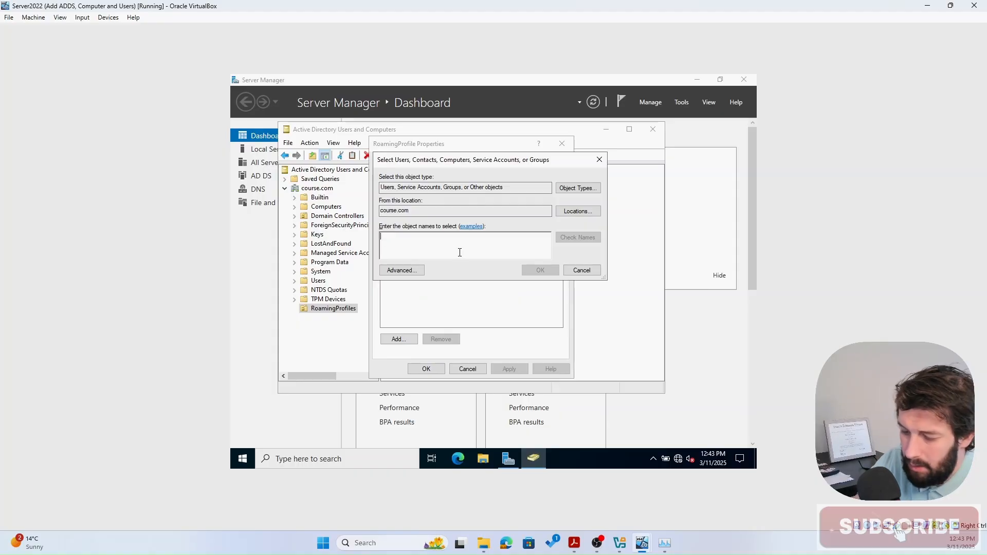
pyautogui.write('rus')
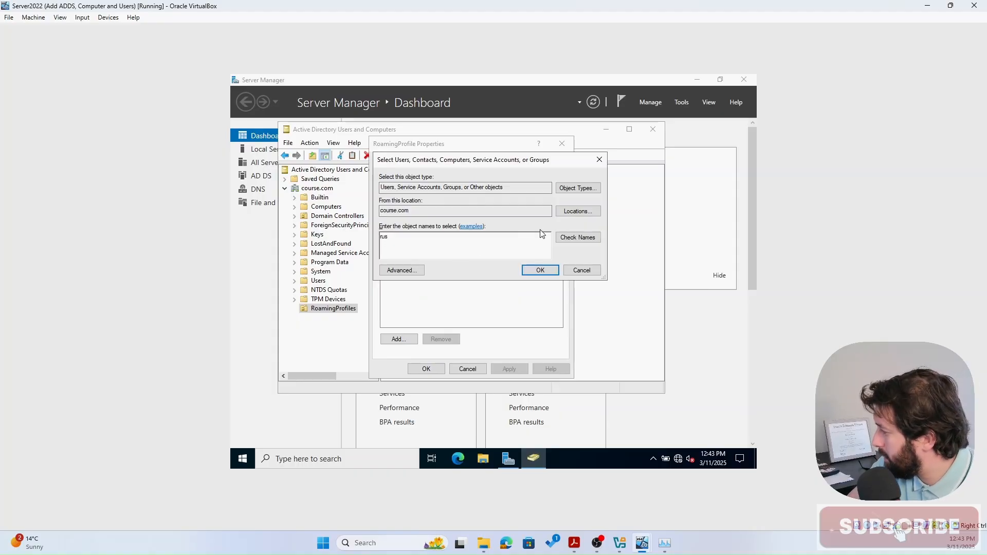
pyautogui.click(575, 241)
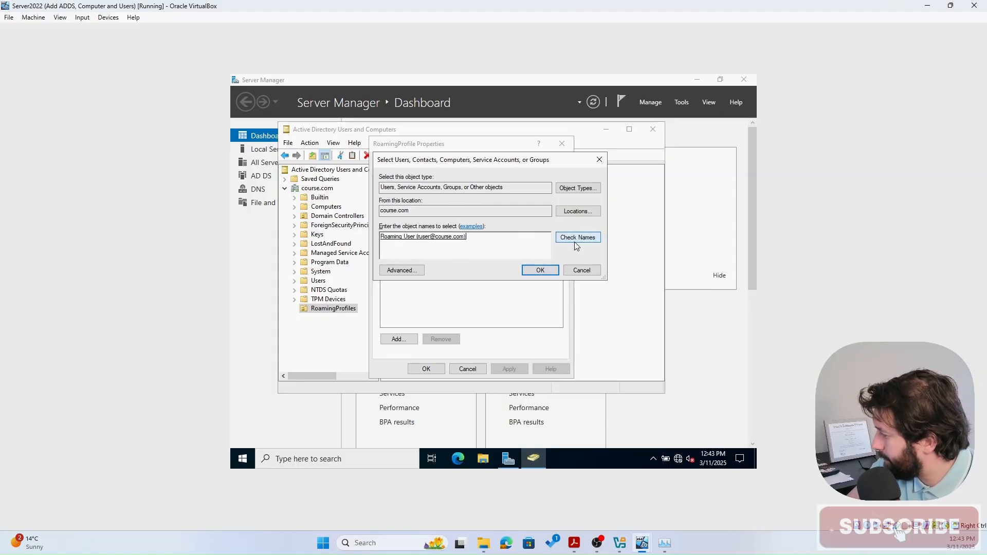
pyautogui.click(540, 271)
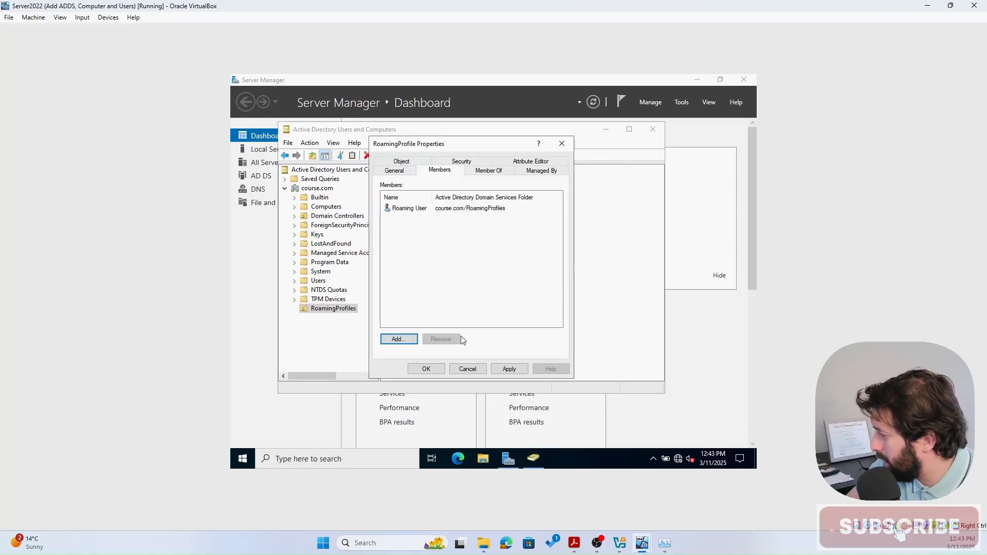
pyautogui.click(510, 369)
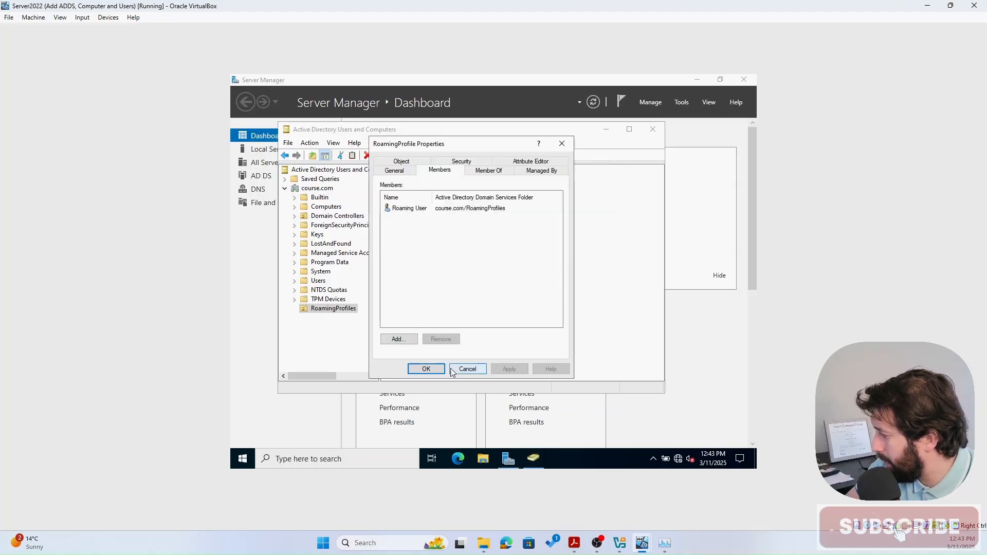
pyautogui.click(425, 369)
pyautogui.click(558, 226)
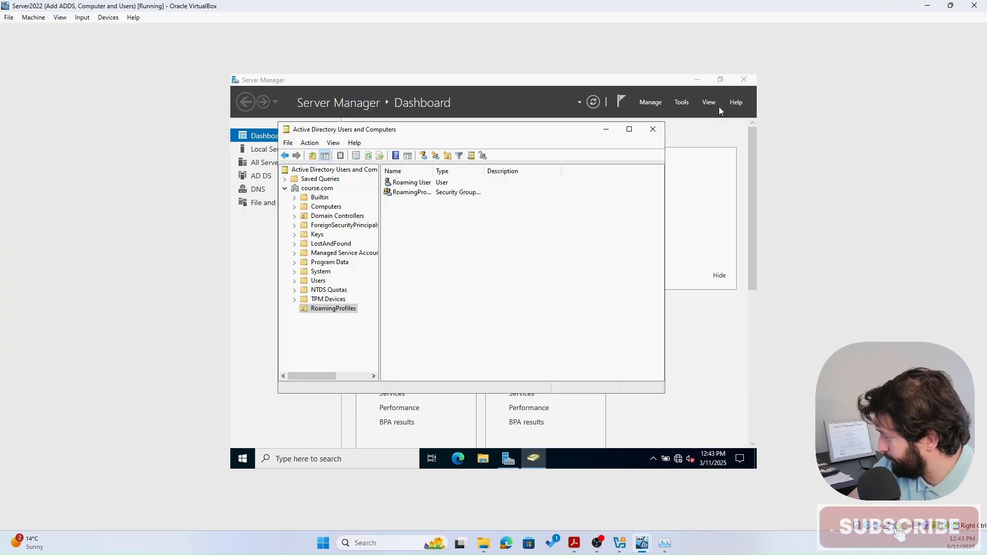
# - Minimize the open windows and open the Home_Directories (E:) drive in a maximized File Explorer
pyautogui.click(700, 80)
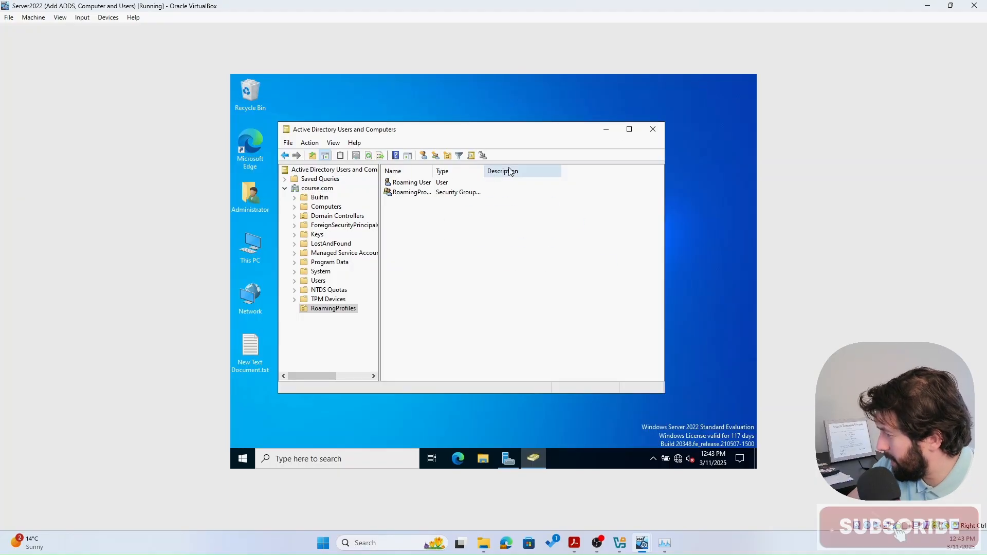
pyautogui.click(606, 130)
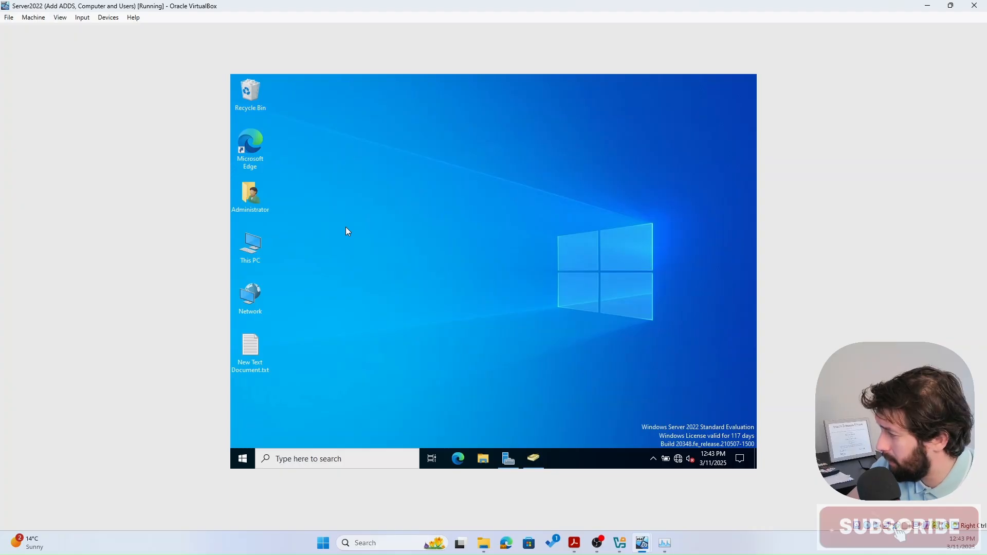
pyautogui.doubleClick(252, 246)
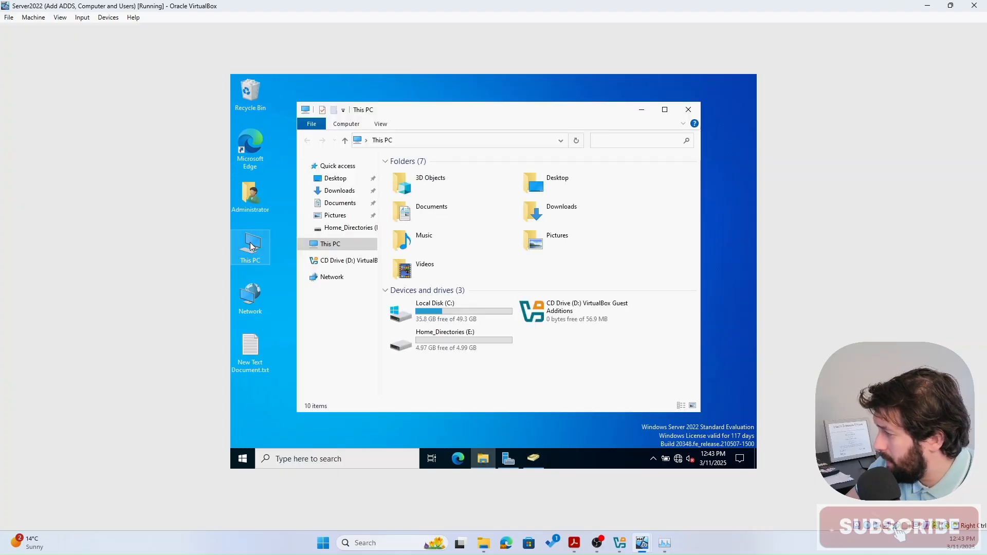
pyautogui.click(466, 347)
pyautogui.doubleClick(466, 347)
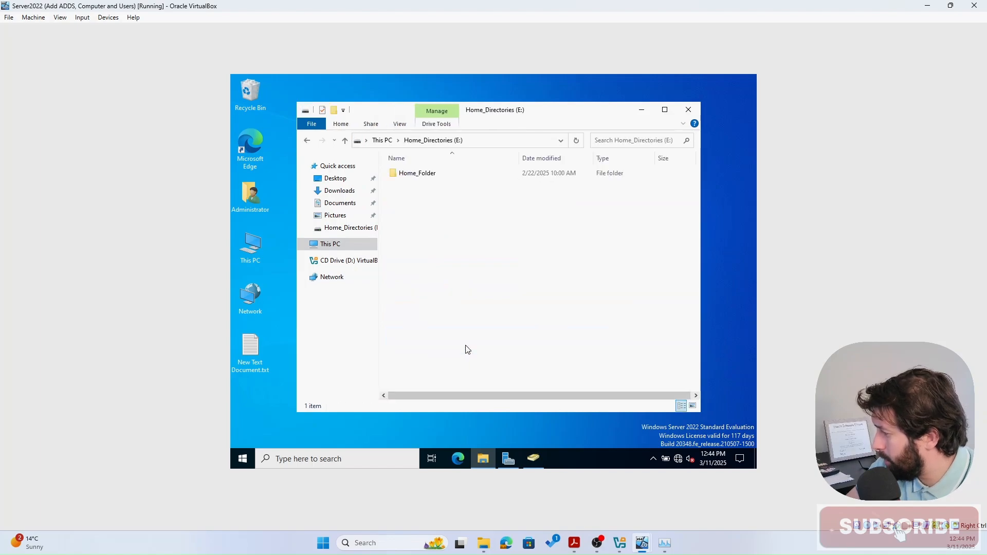
pyautogui.click(665, 112)
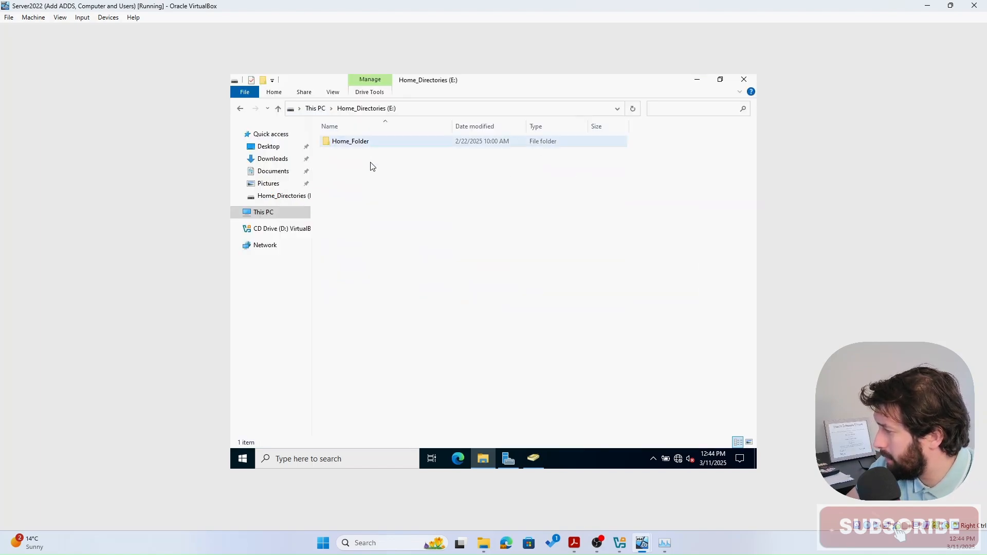
# - Create a new folder named Profiles at the root of E:
pyautogui.rightClick(368, 196)
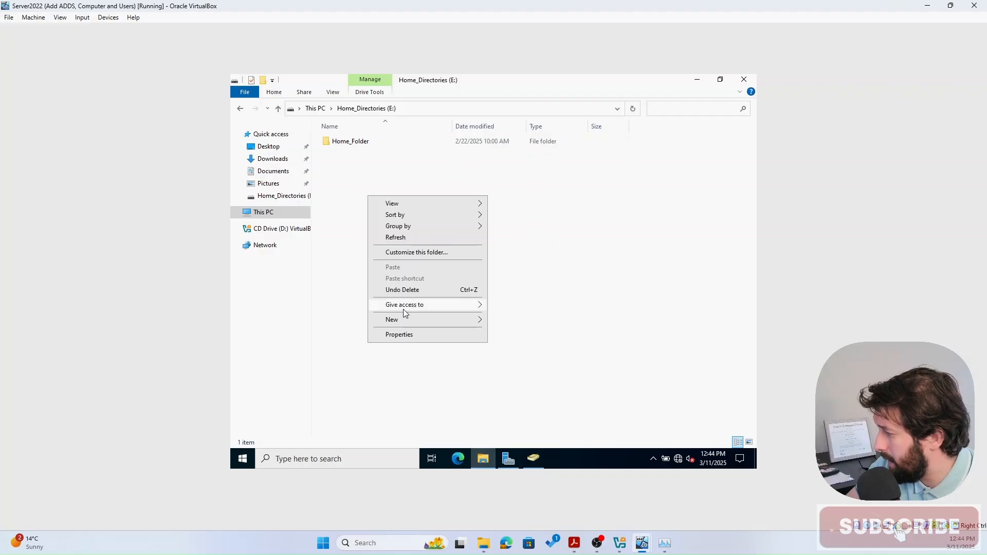
pyautogui.moveTo(404, 320)
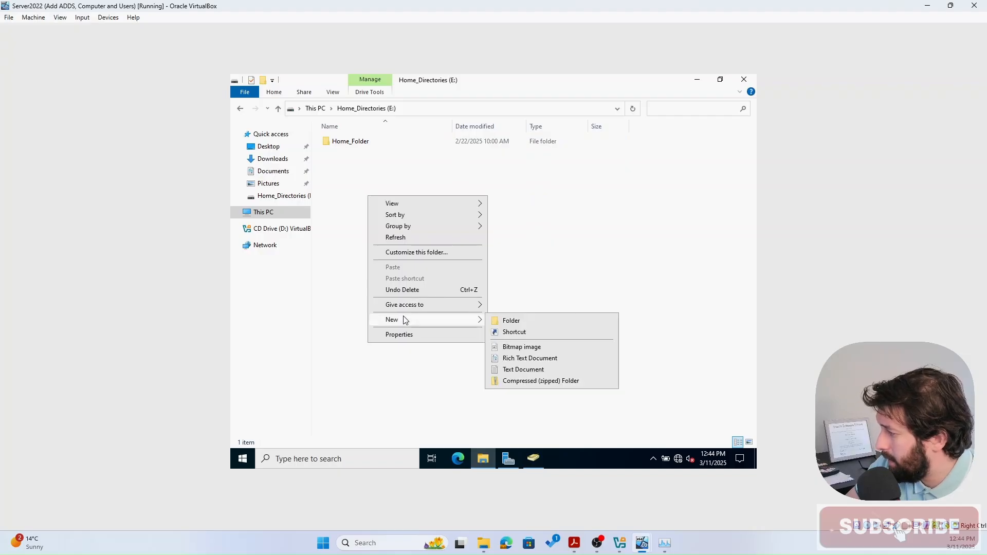
pyautogui.click(514, 321)
pyautogui.write('Profiles')
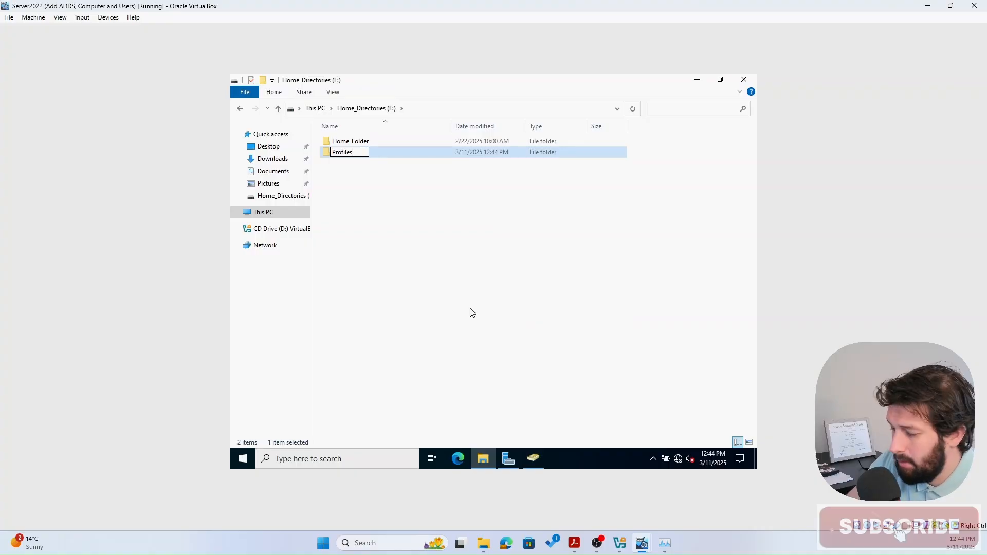
pyautogui.press('Return')
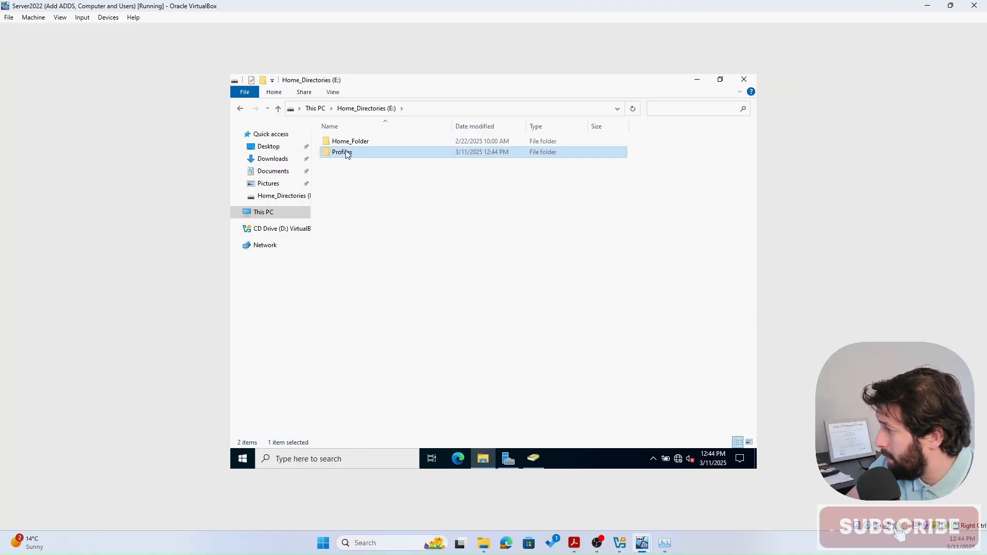
# - Share the Profiles folder through Advanced Sharing under the hidden name Profiles$
pyautogui.rightClick(345, 152)
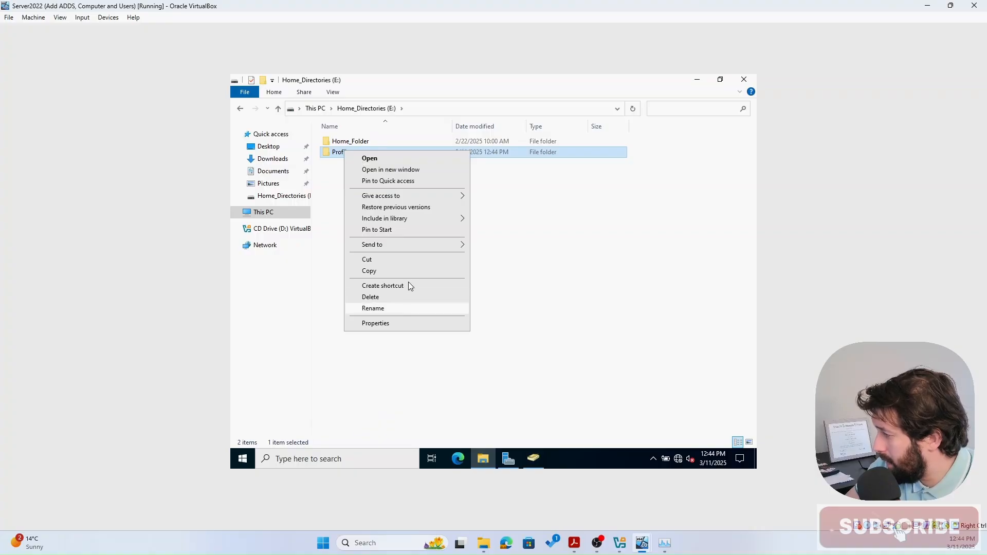
pyautogui.click(389, 324)
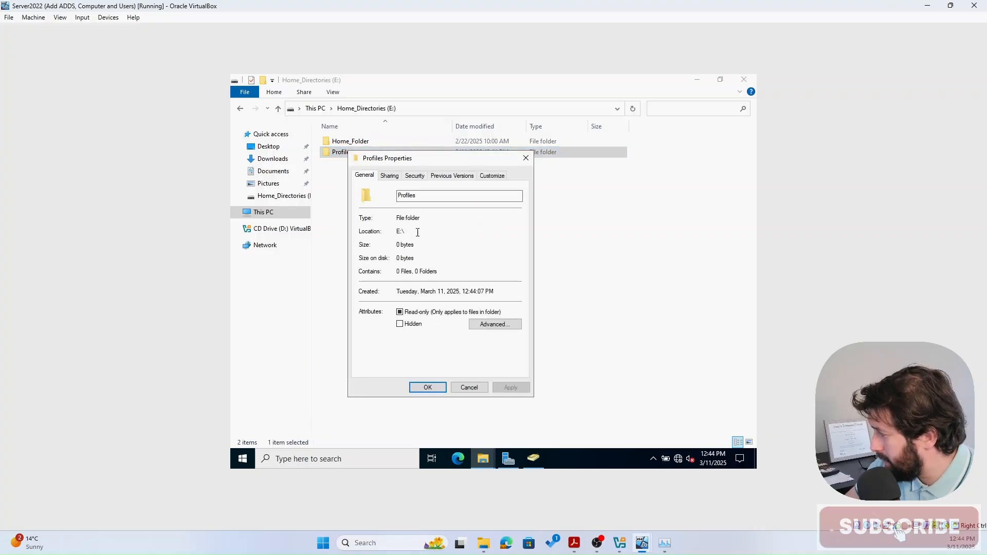
pyautogui.click(389, 177)
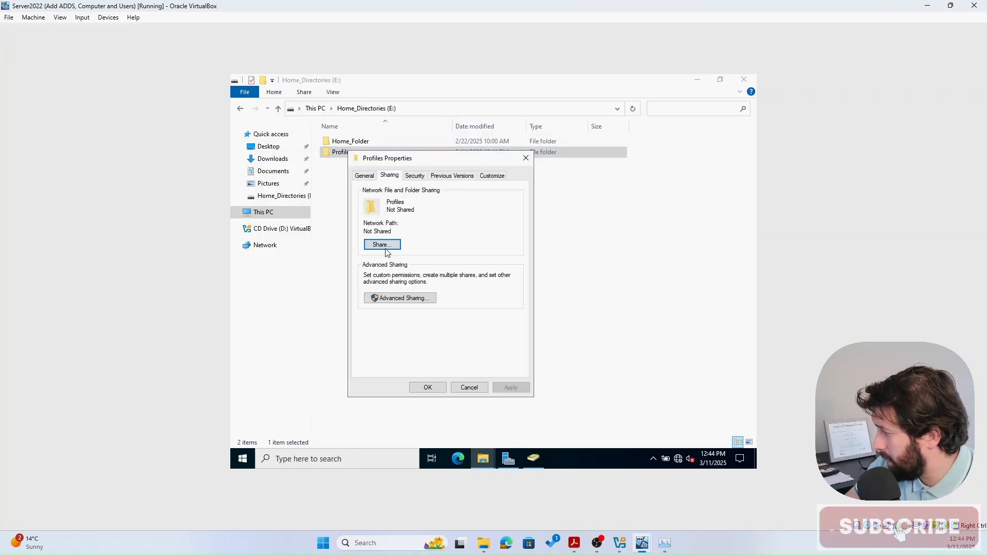
pyautogui.click(394, 298)
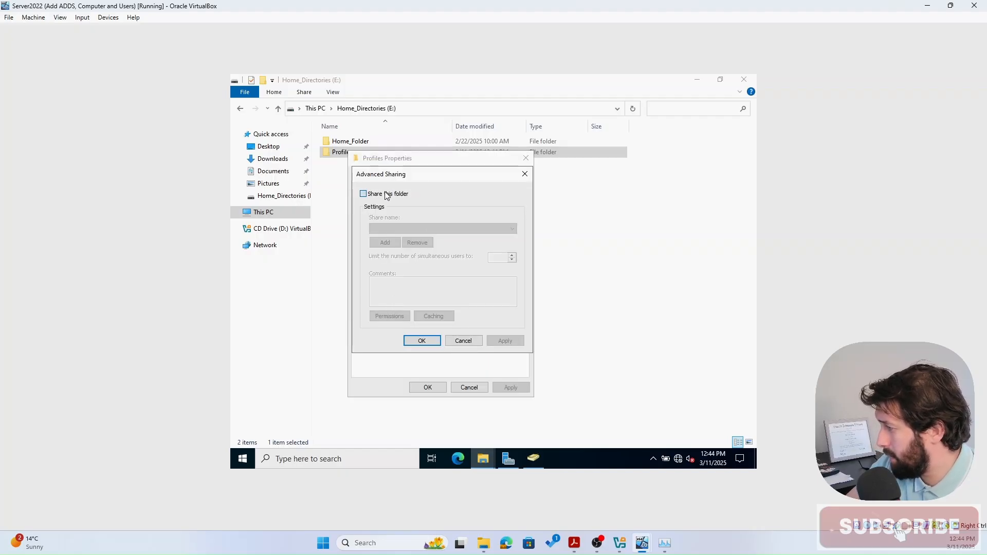
pyautogui.click(388, 194)
pyautogui.click(400, 228)
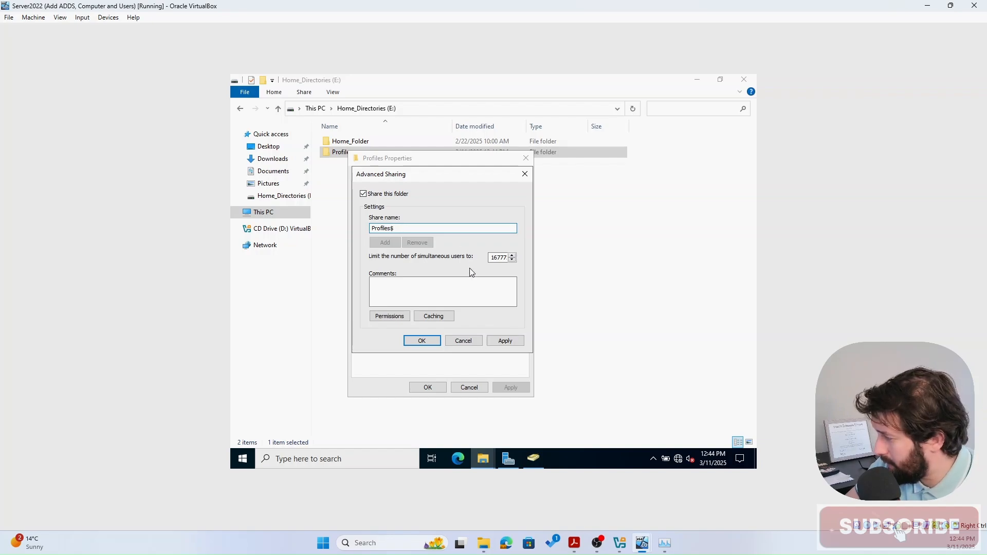
# - Grant Everyone Full Control on the Profiles$ share and apply the sharing settings
pyautogui.click(394, 317)
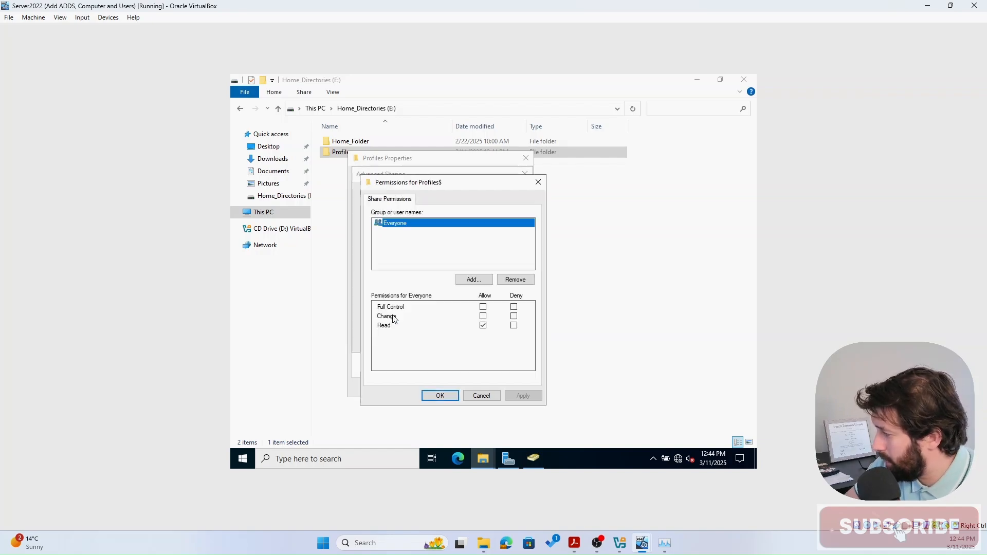
pyautogui.click(484, 307)
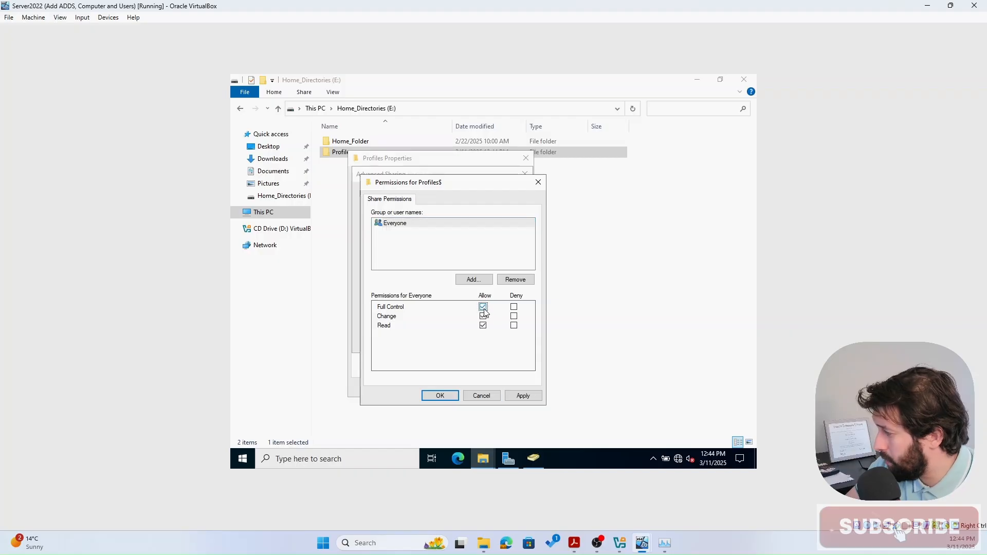
pyautogui.click(519, 396)
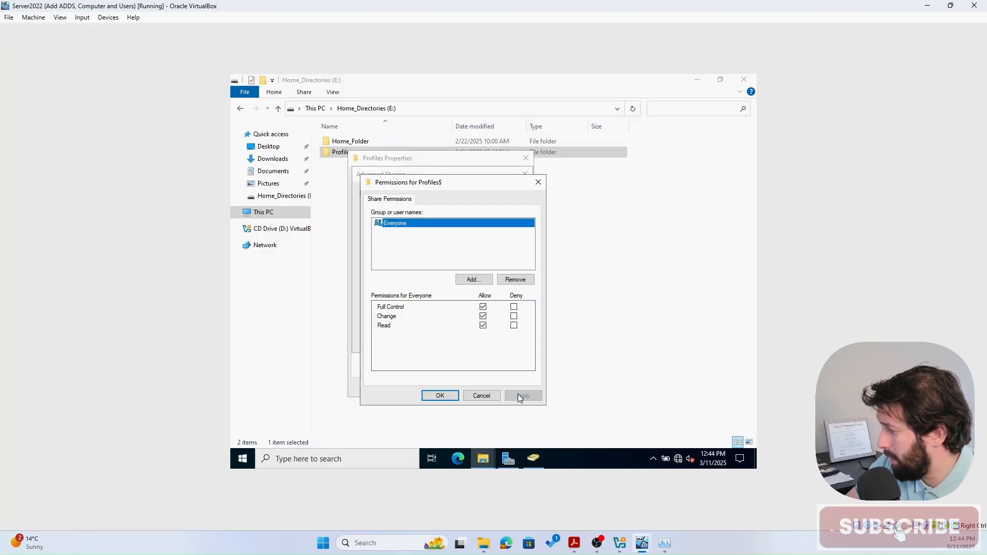
pyautogui.click(440, 395)
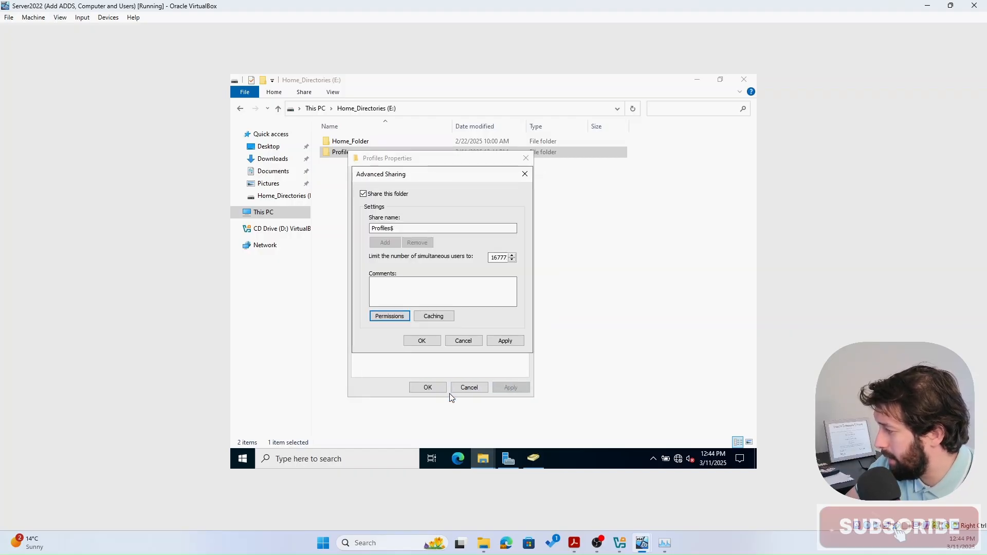
pyautogui.click(506, 342)
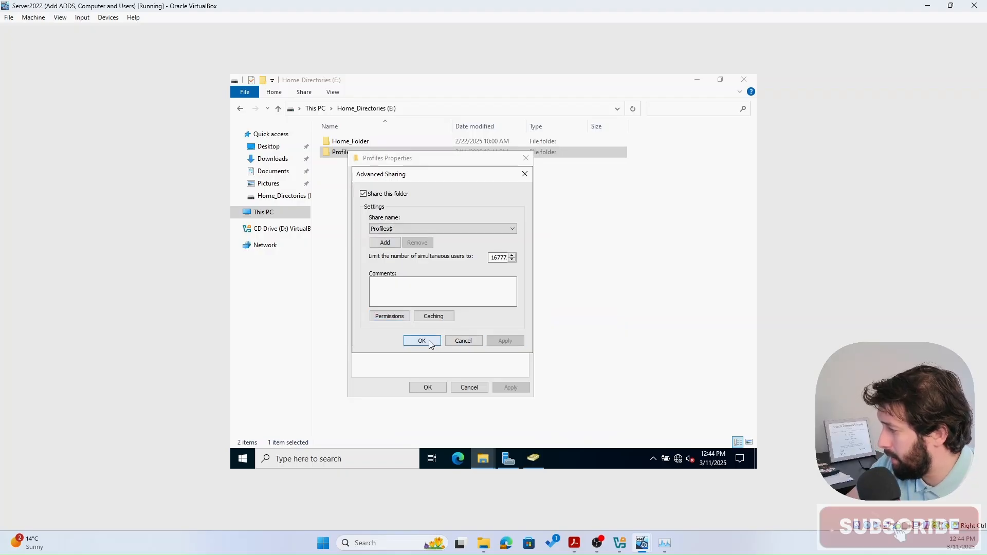
pyautogui.click(427, 340)
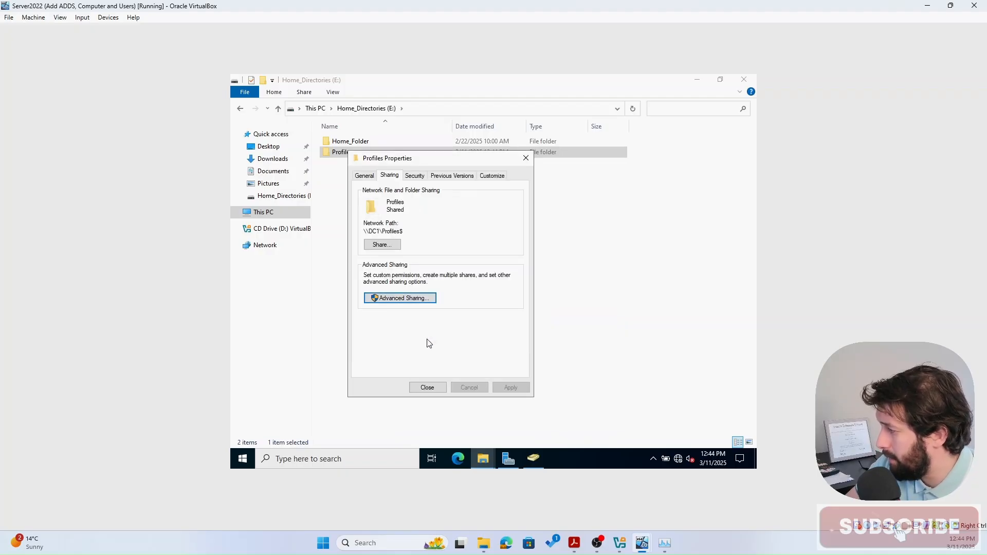
pyautogui.click(421, 177)
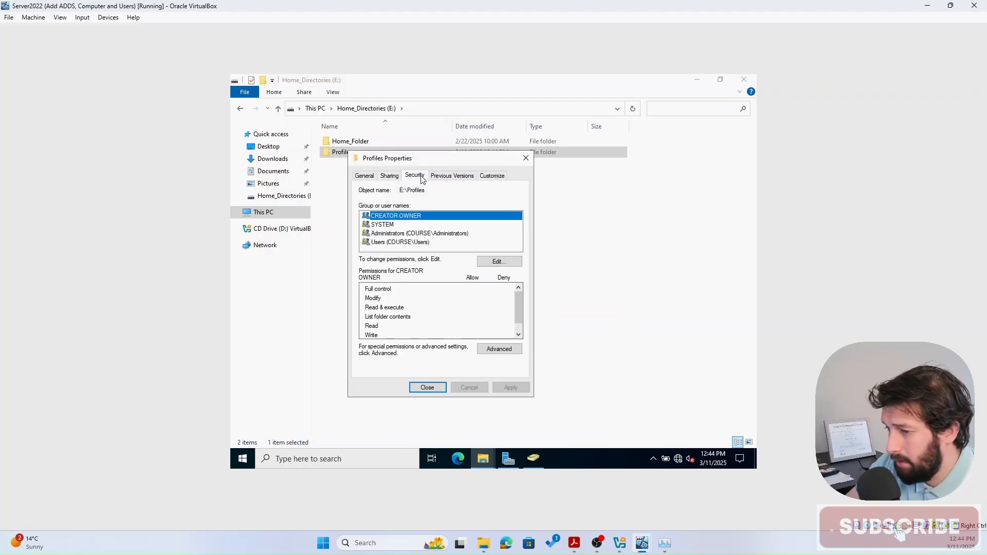
# - Disable inheritance on Profiles, converting inherited permissions into explicit entries
pyautogui.click(397, 243)
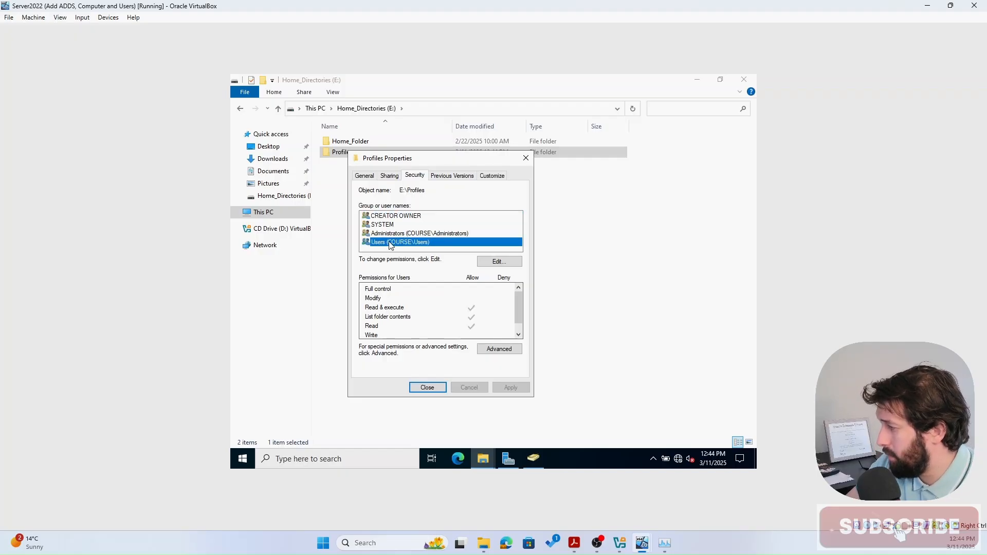
pyautogui.click(497, 349)
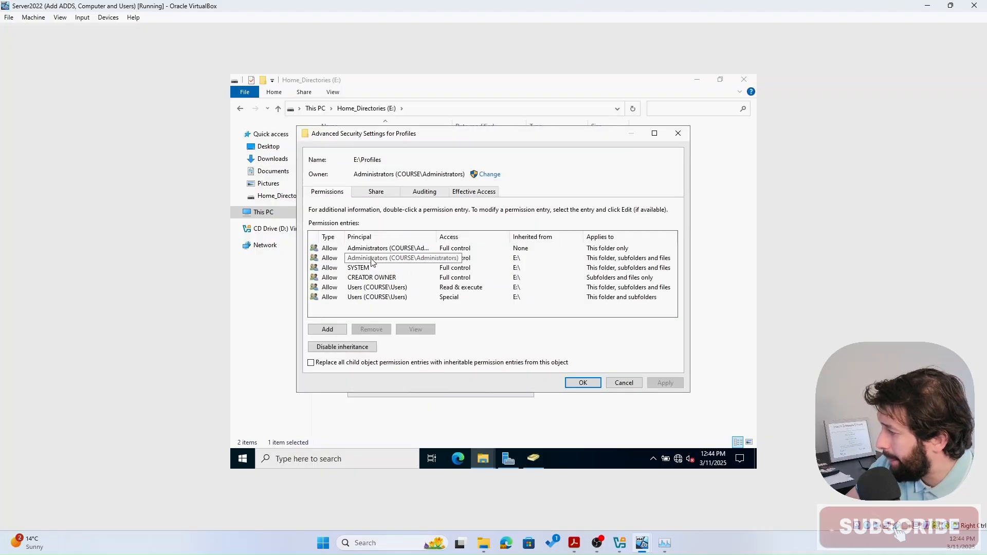
pyautogui.click(331, 349)
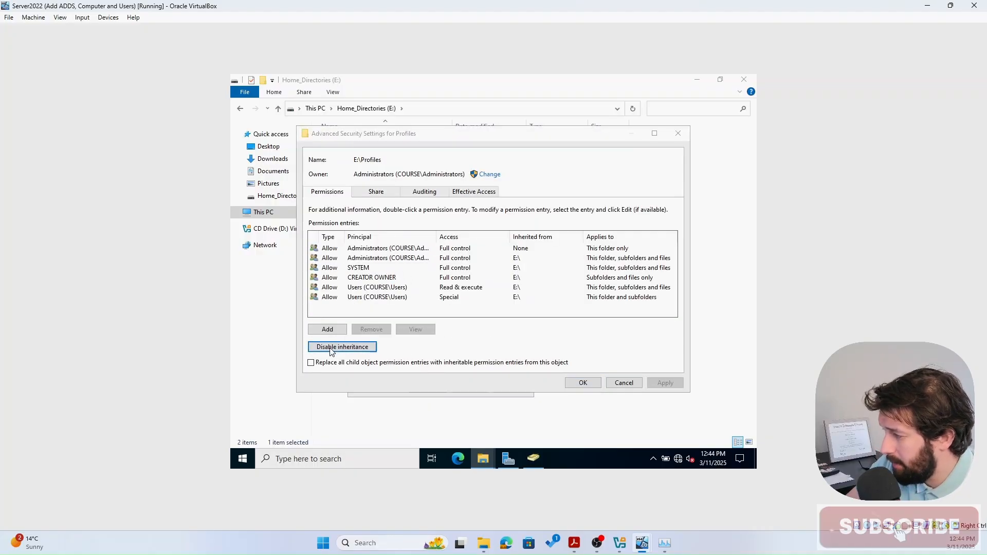
pyautogui.click(437, 250)
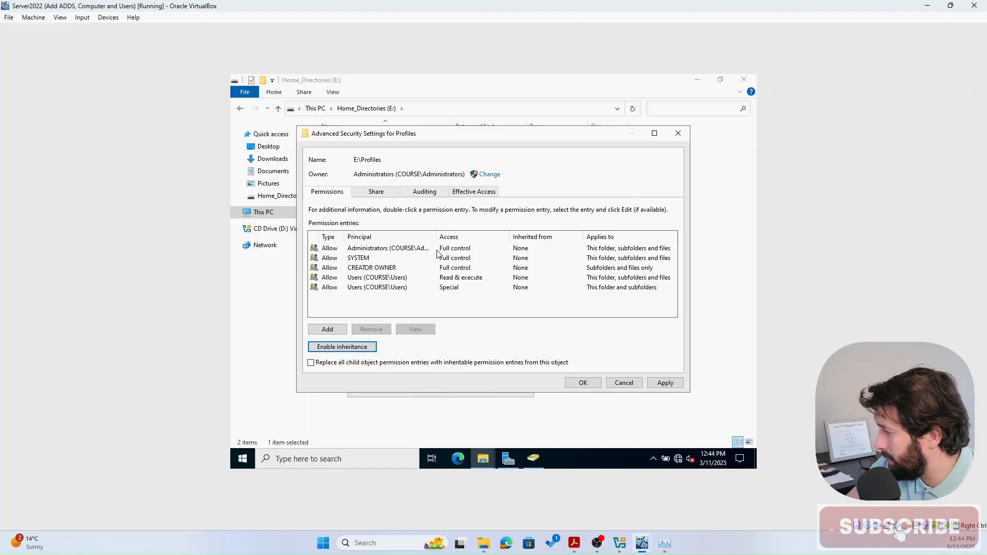
# - Remove both Users permission entries and begin adding a new entry
pyautogui.click(356, 279)
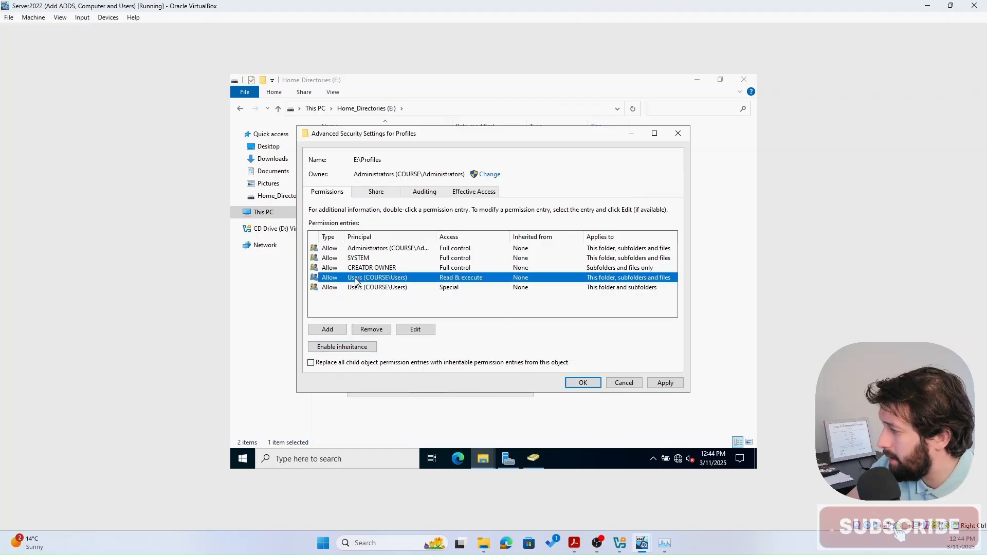
pyautogui.click(370, 330)
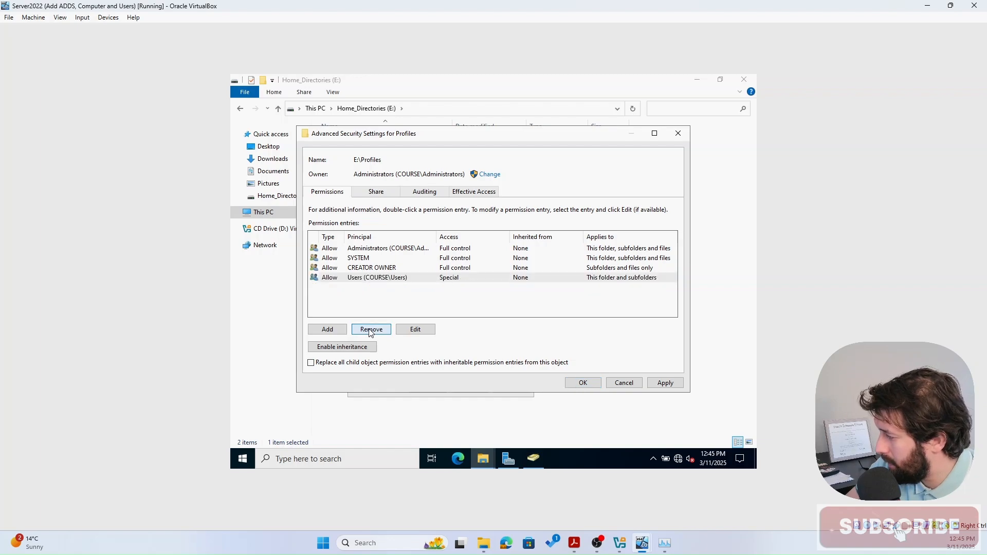
pyautogui.click(378, 280)
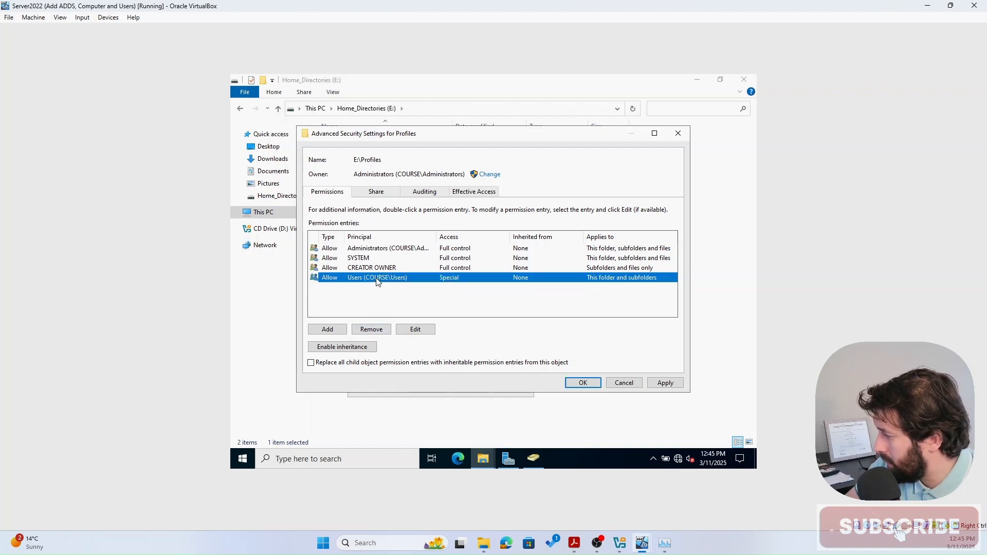
pyautogui.click(372, 330)
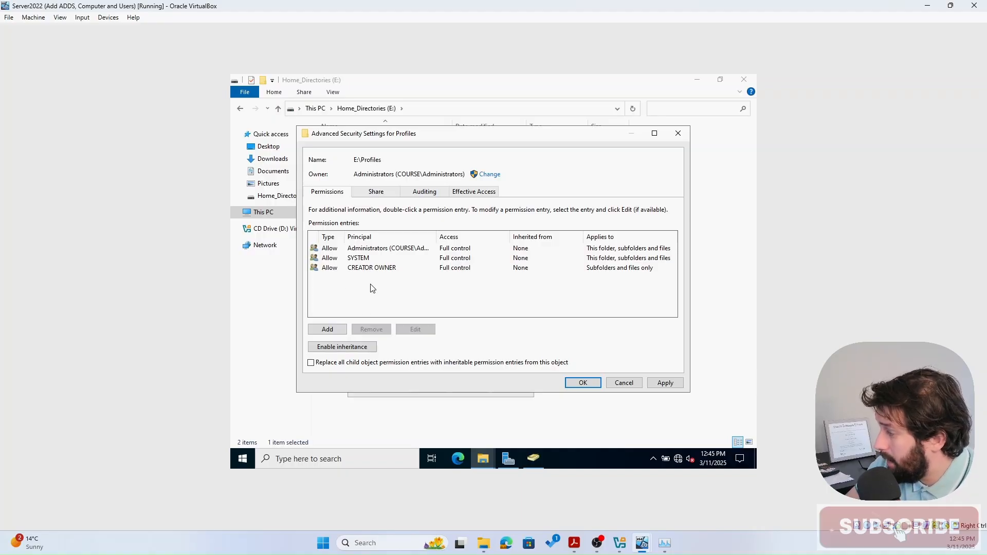
pyautogui.click(329, 330)
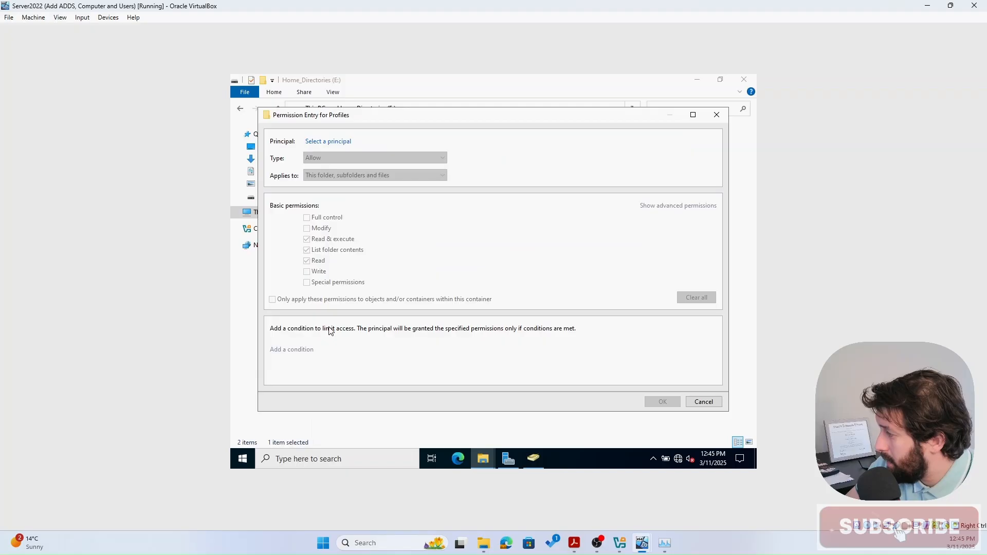
# - Search 'roa' and select the RoamingProfile group as the new entry's principal
pyautogui.click(323, 143)
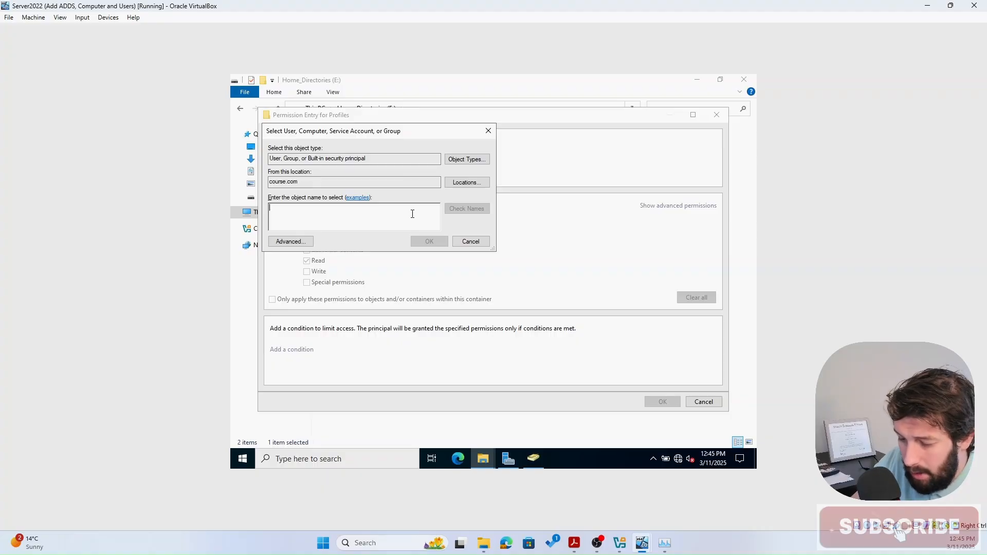
pyautogui.write('roam')
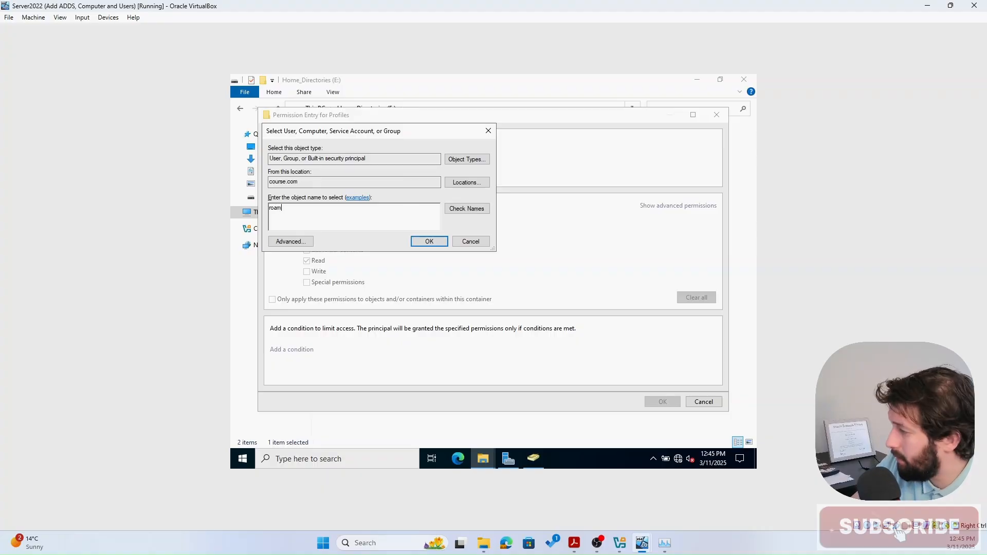
pyautogui.click(468, 208)
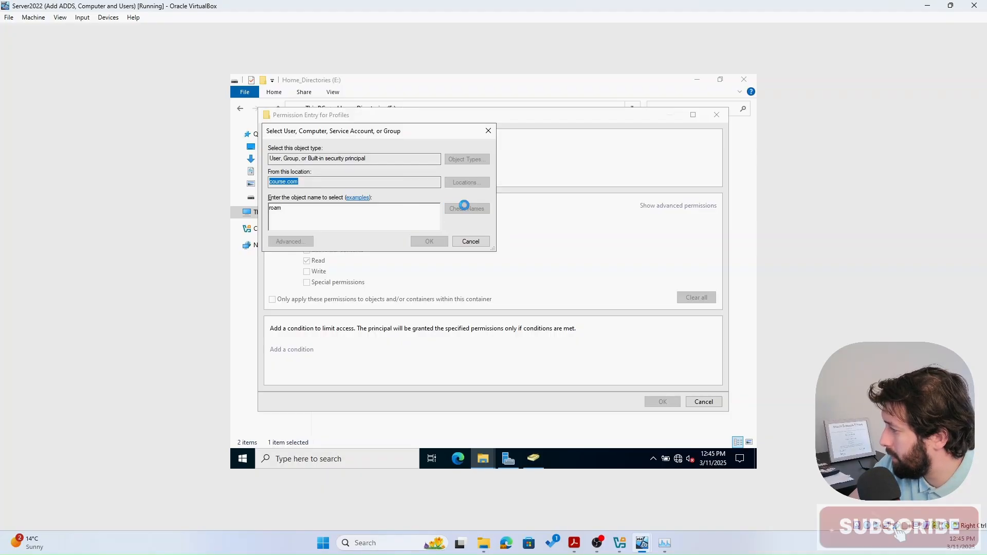
pyautogui.click(314, 222)
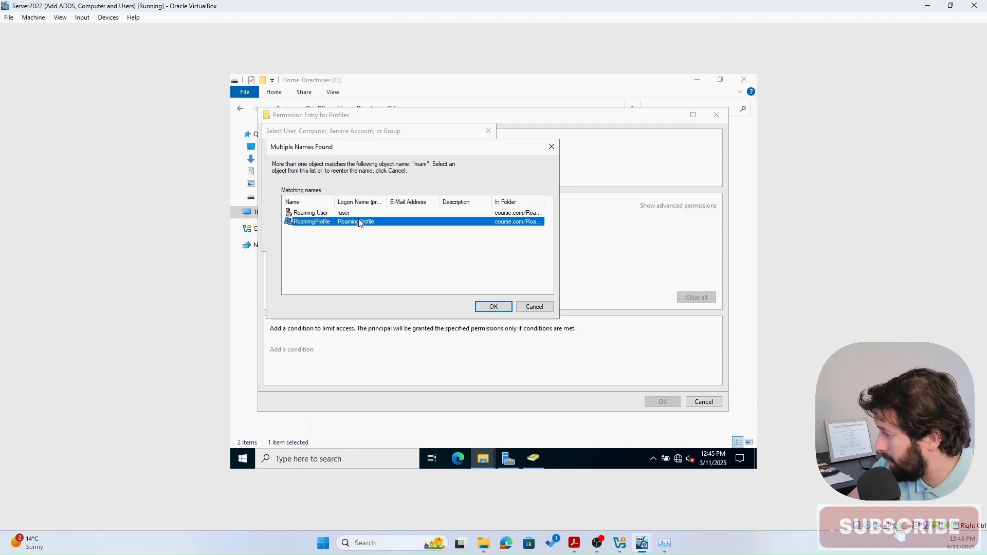
pyautogui.click(492, 306)
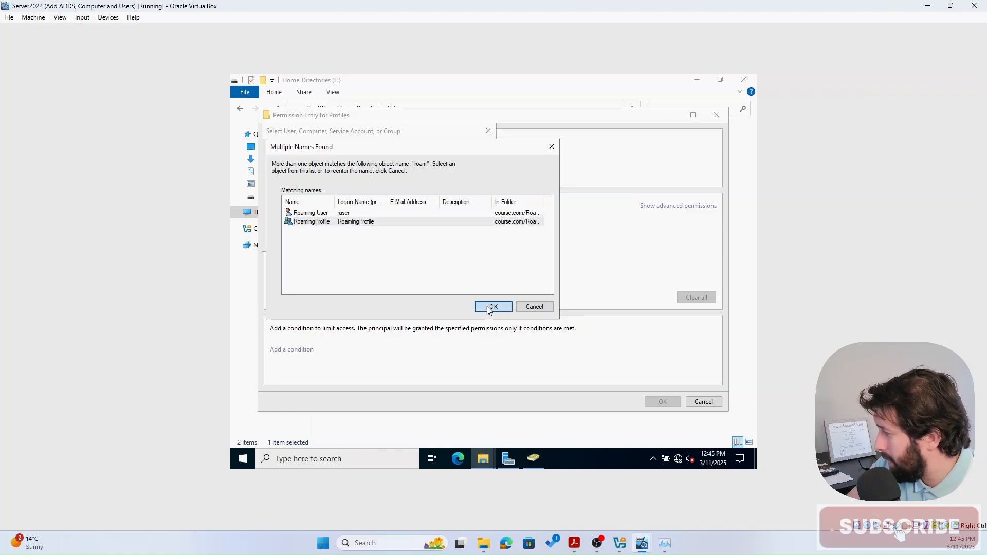
pyautogui.click(430, 243)
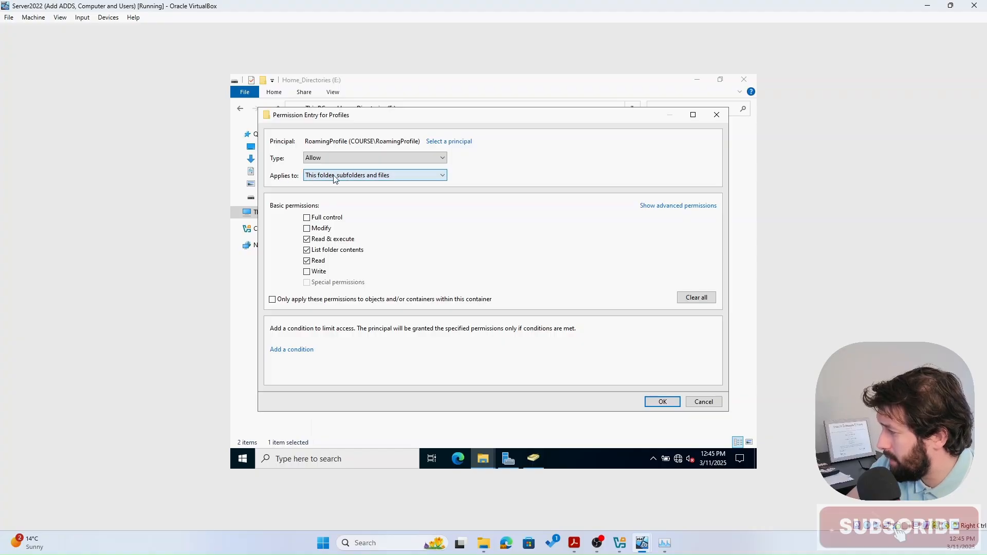
# - Limit the RoamingProfile entry to This folder only, adding Create files and Create folders rights
pyautogui.click(401, 176)
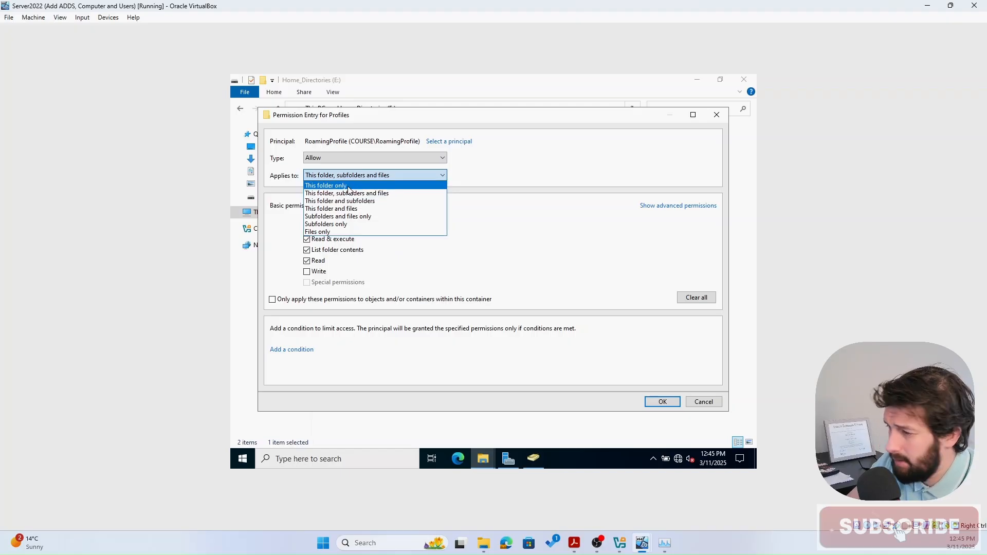
pyautogui.click(348, 187)
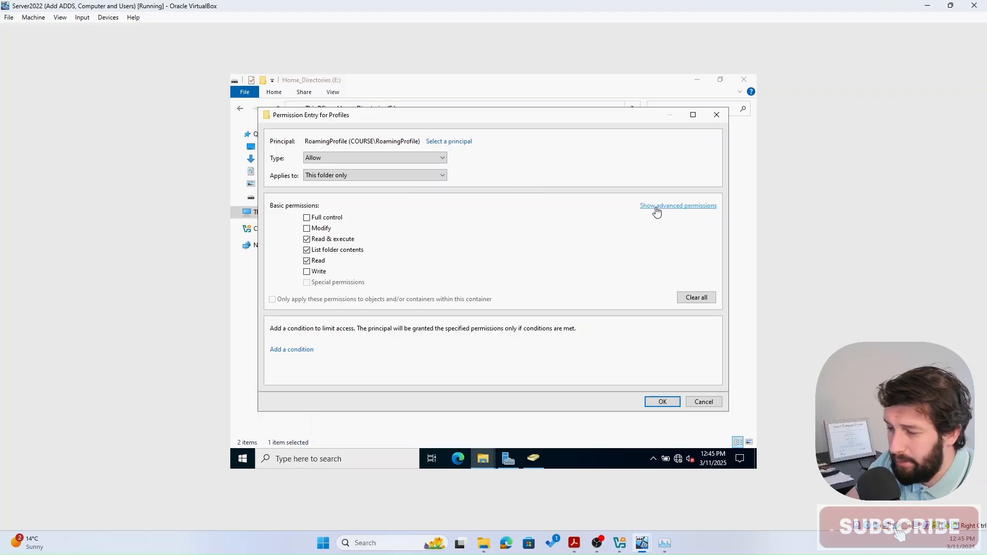
pyautogui.click(657, 209)
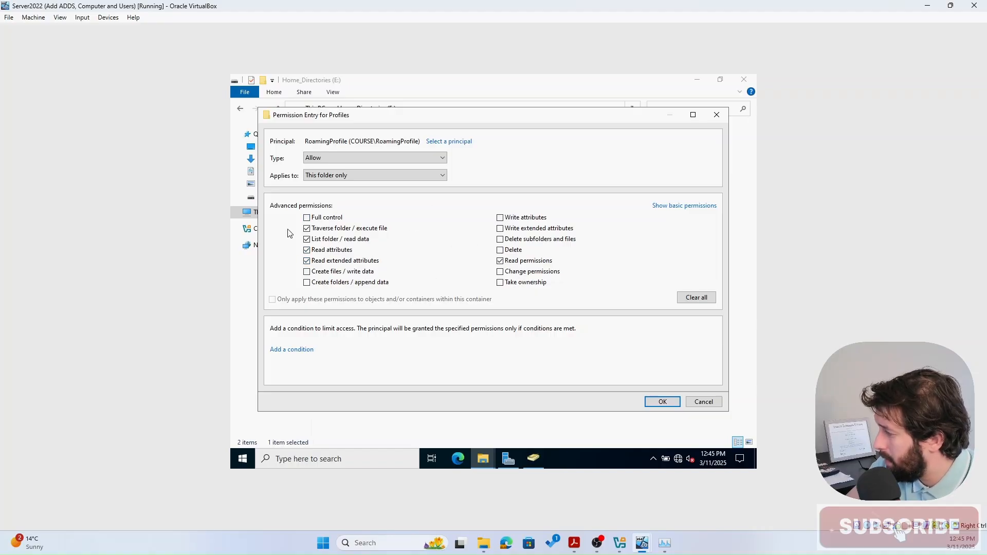
pyautogui.click(307, 271)
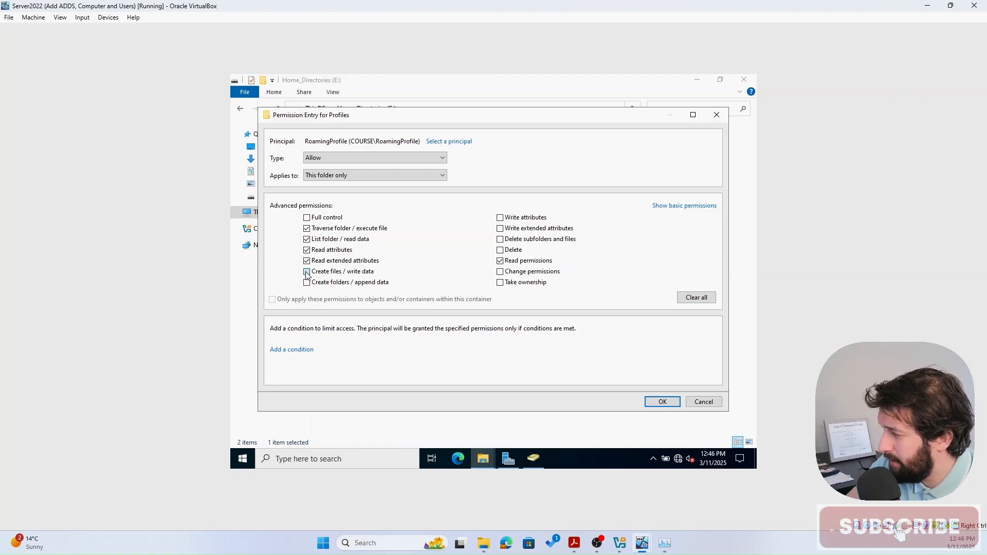
pyautogui.click(307, 282)
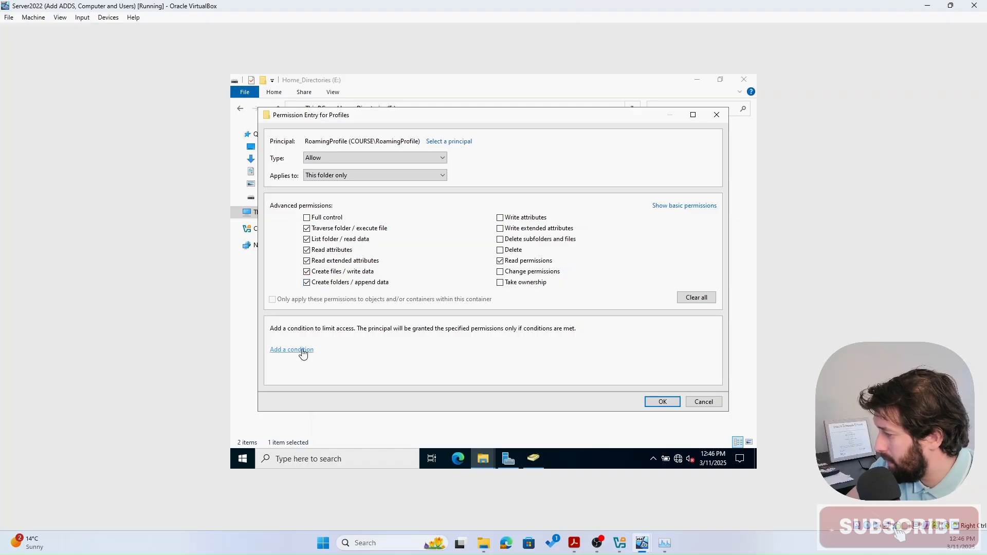
pyautogui.click(662, 401)
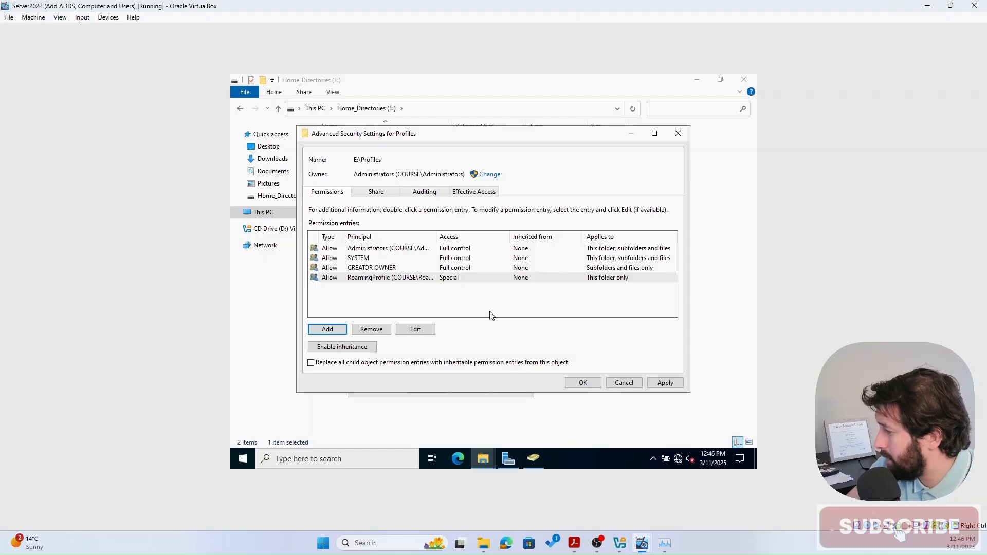
# - Apply the Profiles permissions, copy the \\DC1\Profiles$ network path, close the properties, and return to ADUC
pyautogui.click(670, 383)
pyautogui.click(591, 384)
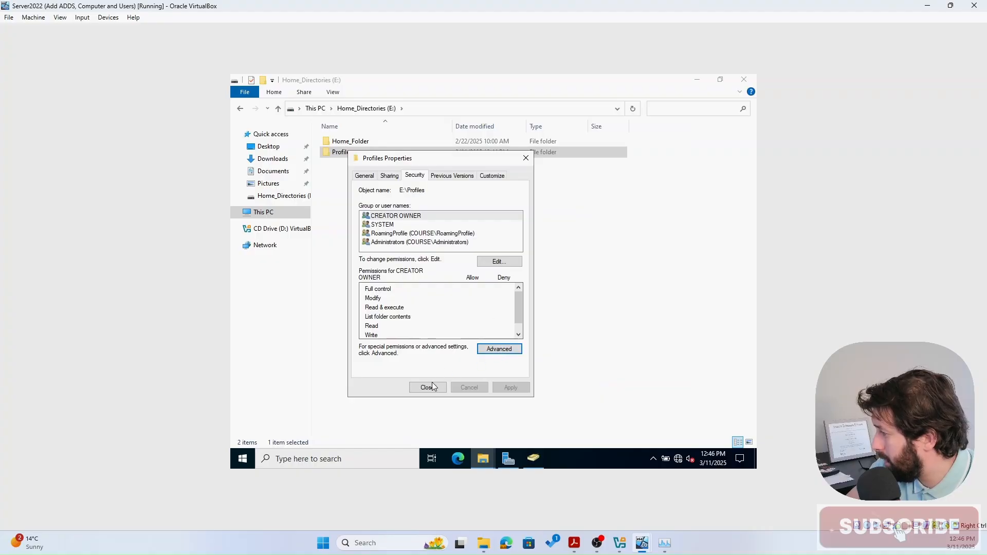
pyautogui.click(388, 176)
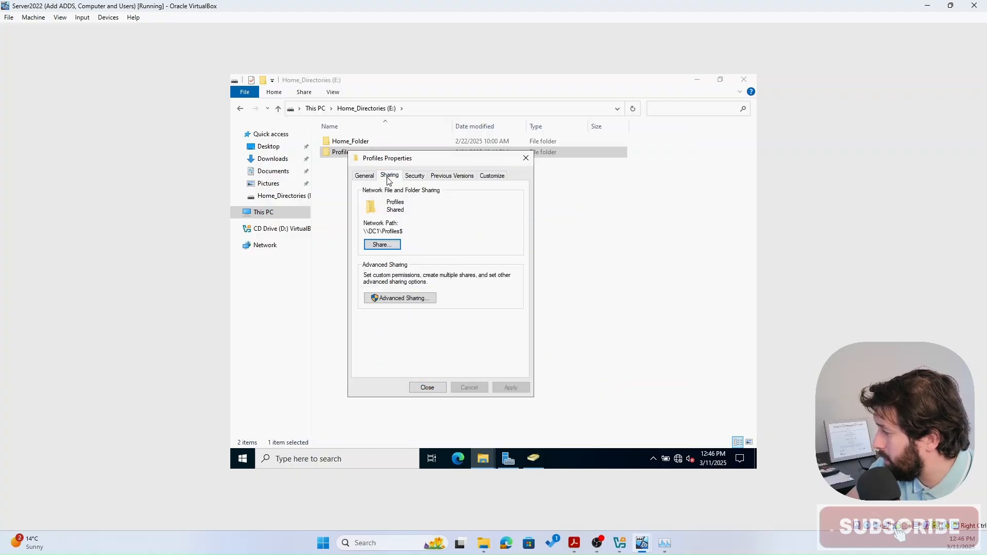
pyautogui.moveTo(411, 233); pyautogui.dragTo(365, 232)
pyautogui.hotkey('ctrl', 'c')
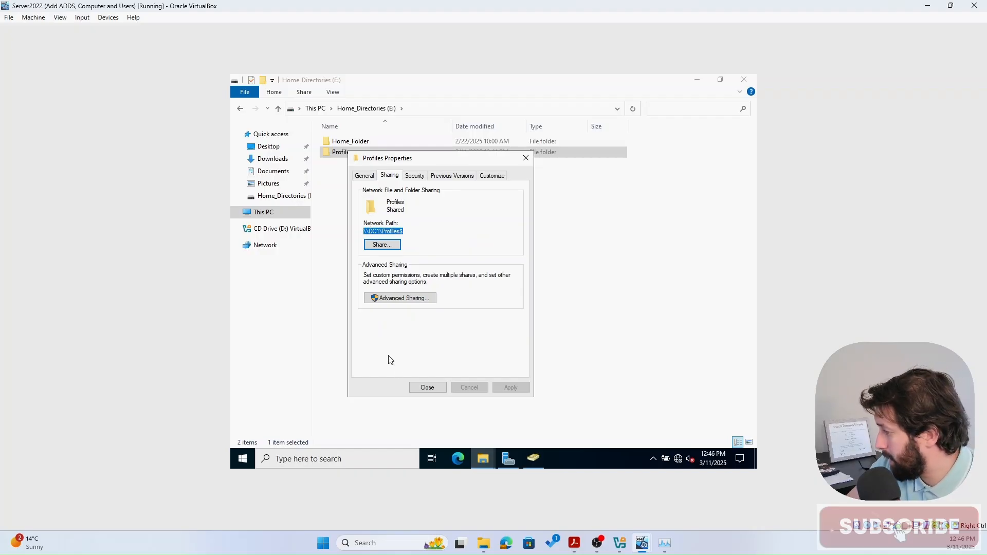
pyautogui.click(422, 387)
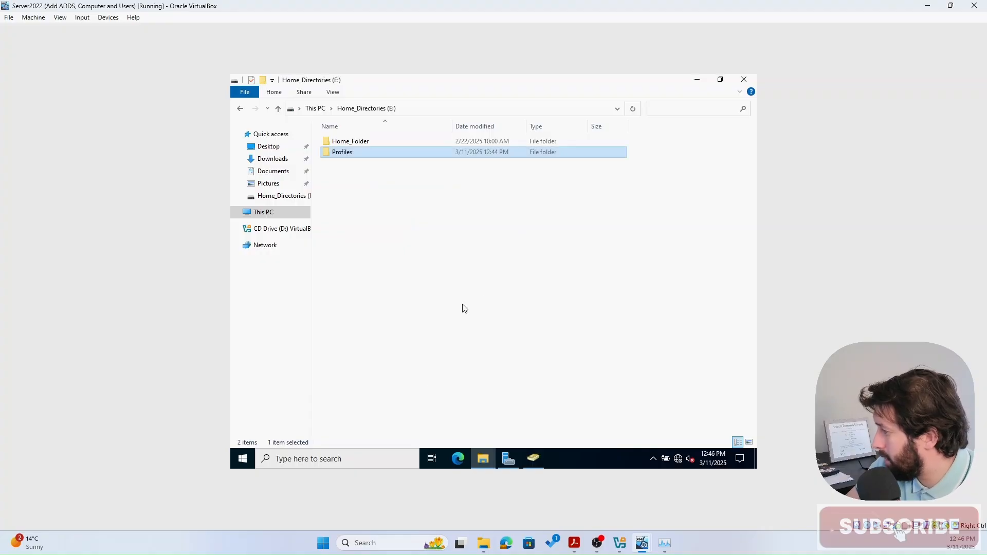
pyautogui.click(533, 461)
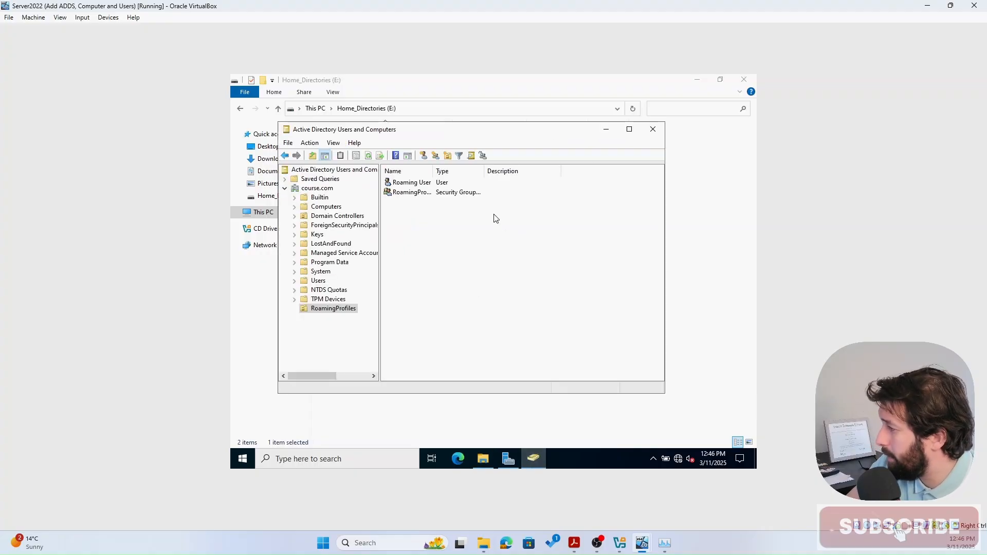
pyautogui.click(414, 184)
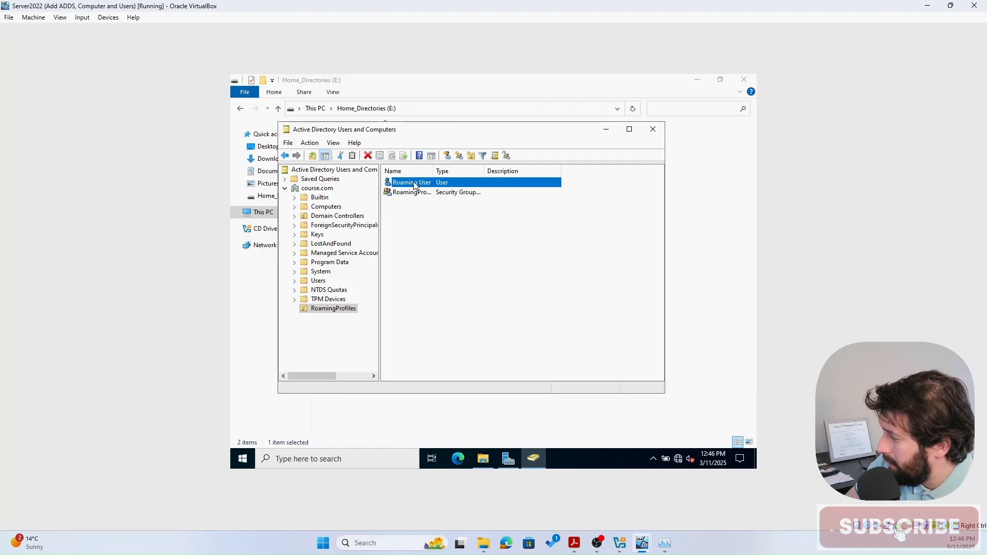
pyautogui.doubleClick(414, 184)
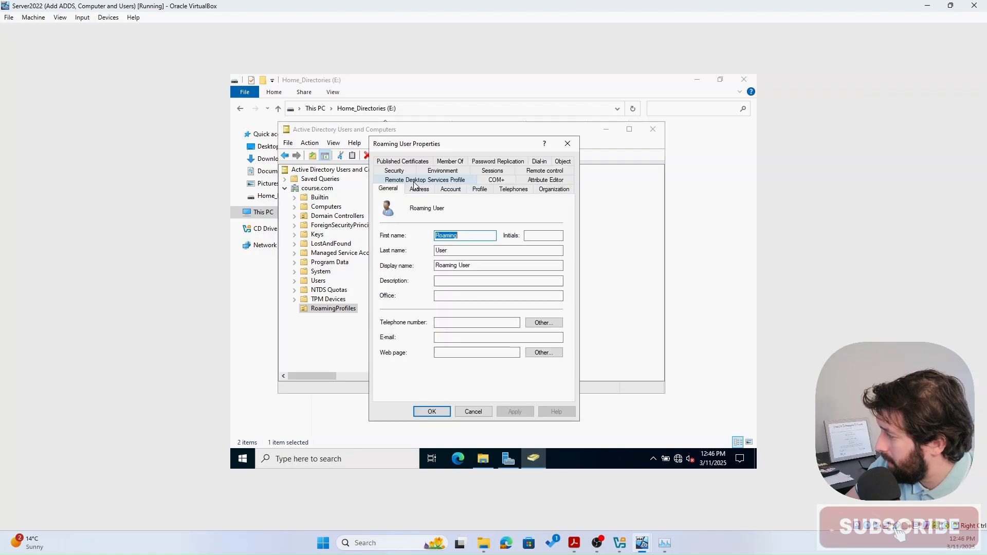
pyautogui.click(484, 191)
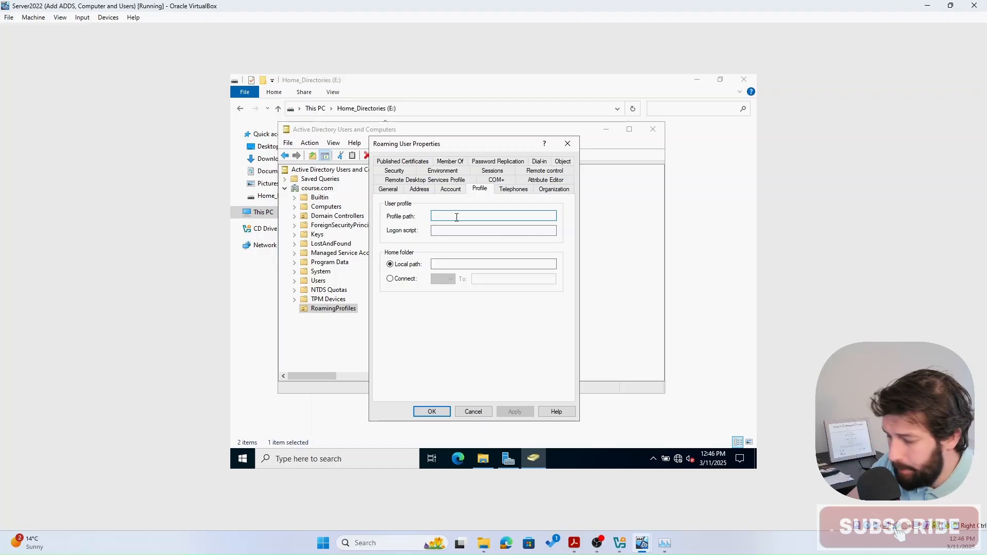
pyautogui.hotkey('ctrl', 'v')
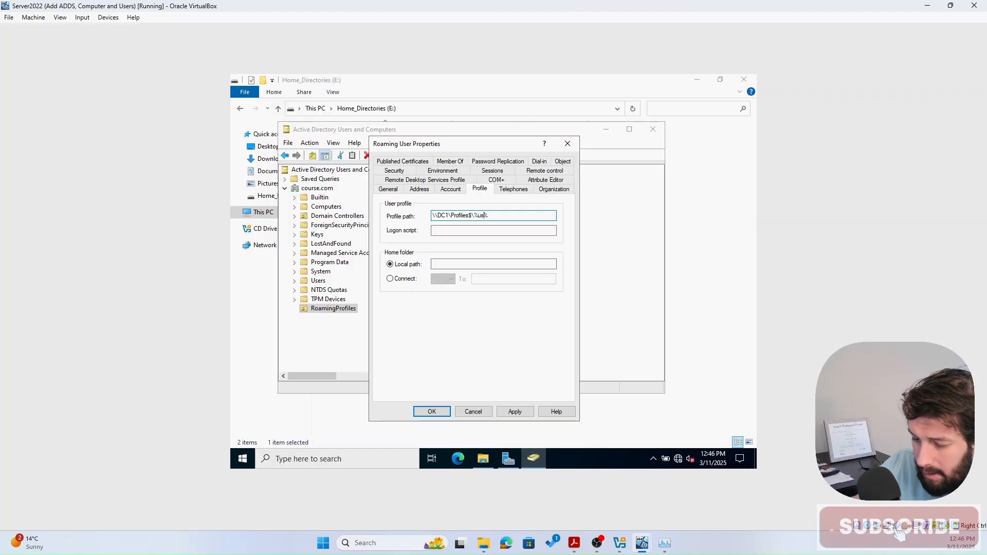
pyautogui.write('name')
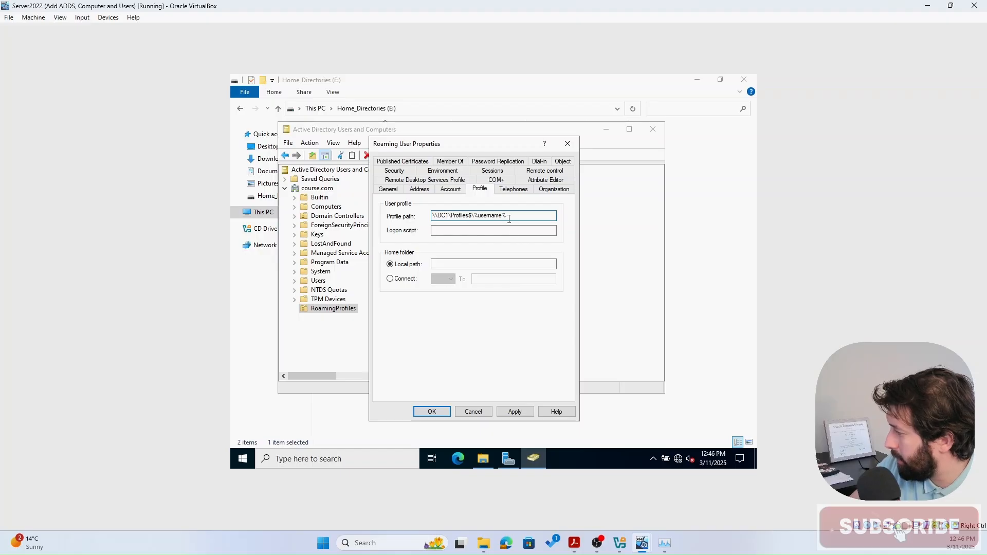
pyautogui.click(516, 411)
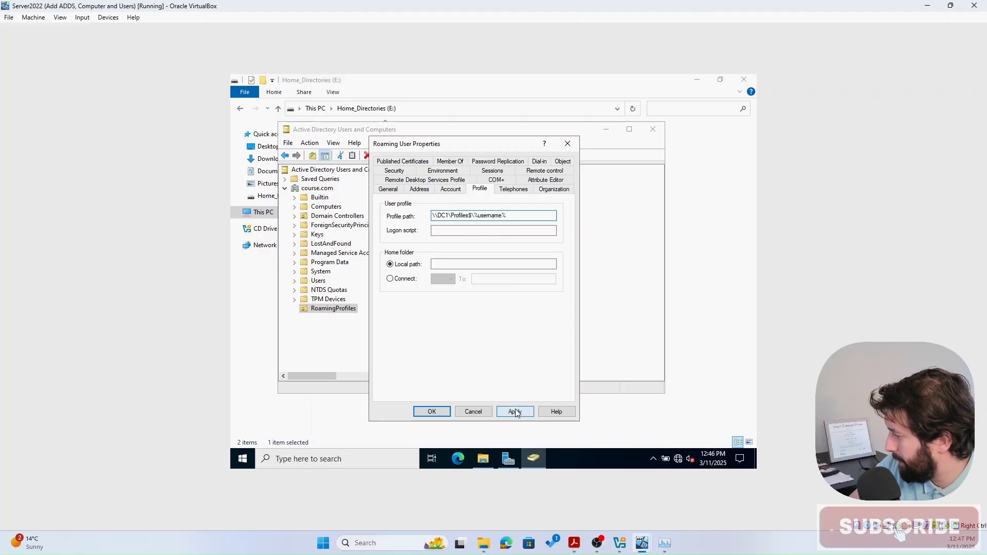
pyautogui.click(503, 214)
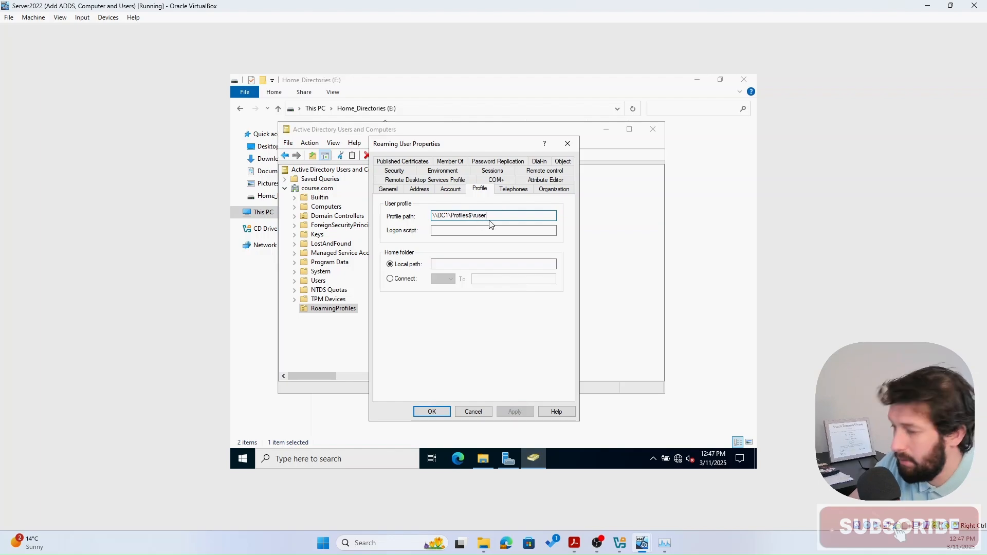
pyautogui.click(436, 411)
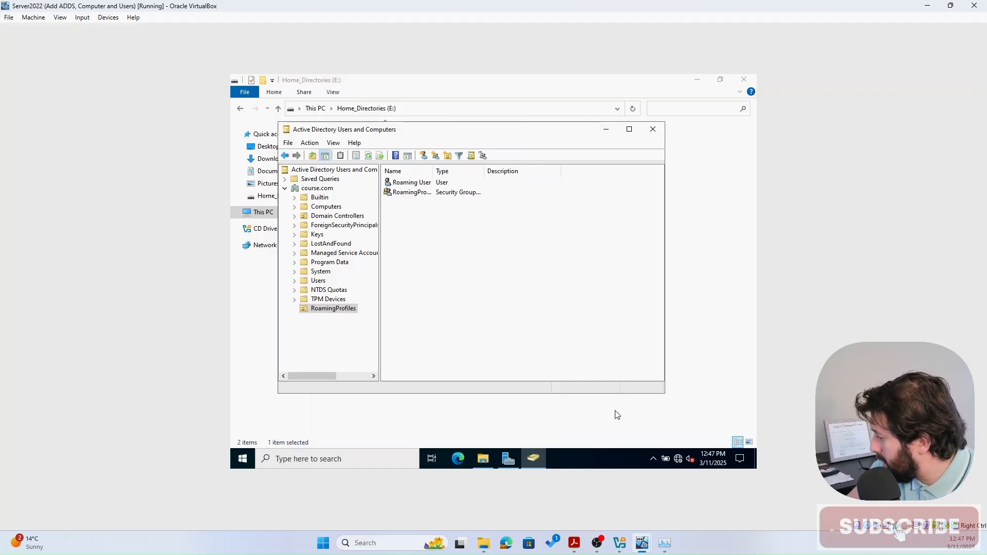
# - On Server2022, open the empty Profiles folder on E:, then bring up the WindowsClient VM
pyautogui.moveTo(634, 553)
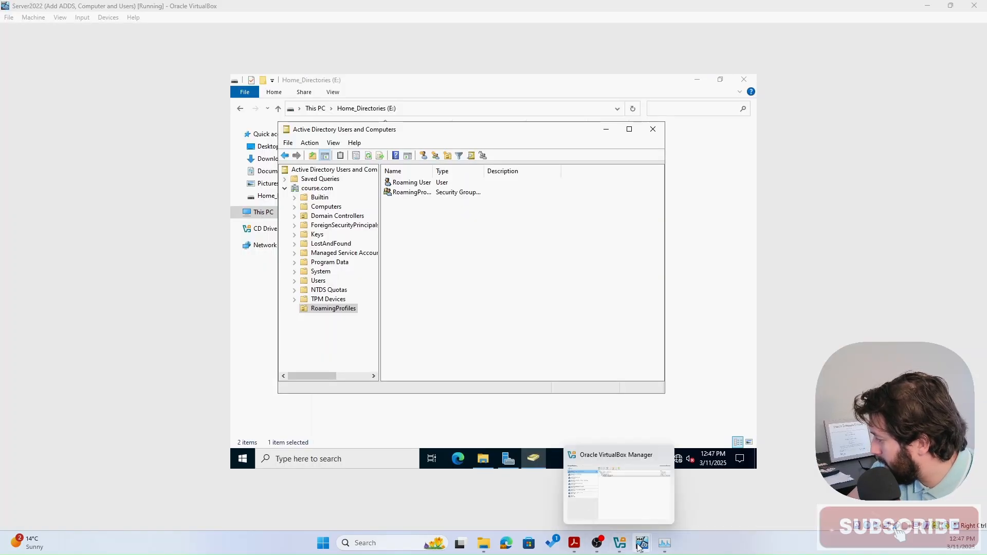
pyautogui.moveTo(594, 503)
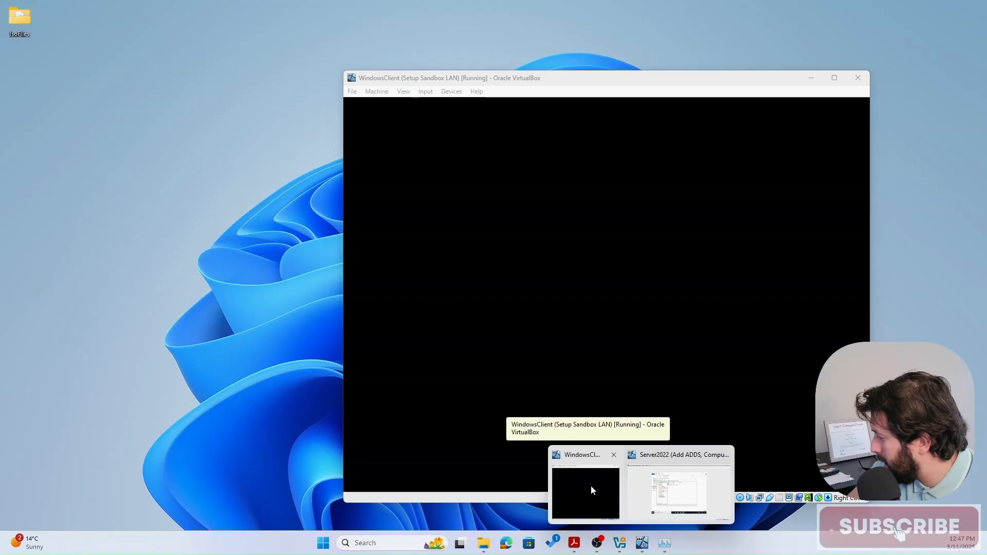
pyautogui.click(674, 483)
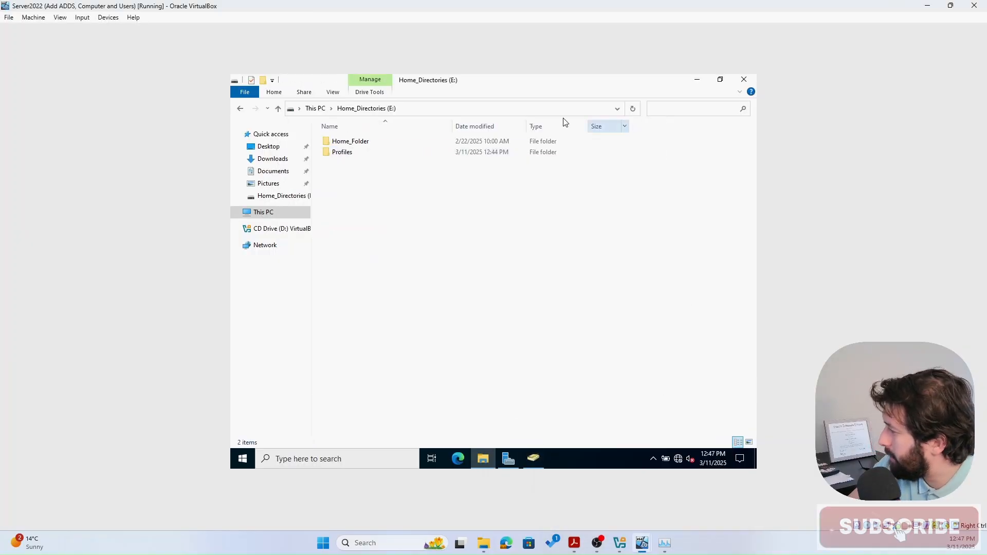
pyautogui.click(339, 154)
pyautogui.doubleClick(339, 154)
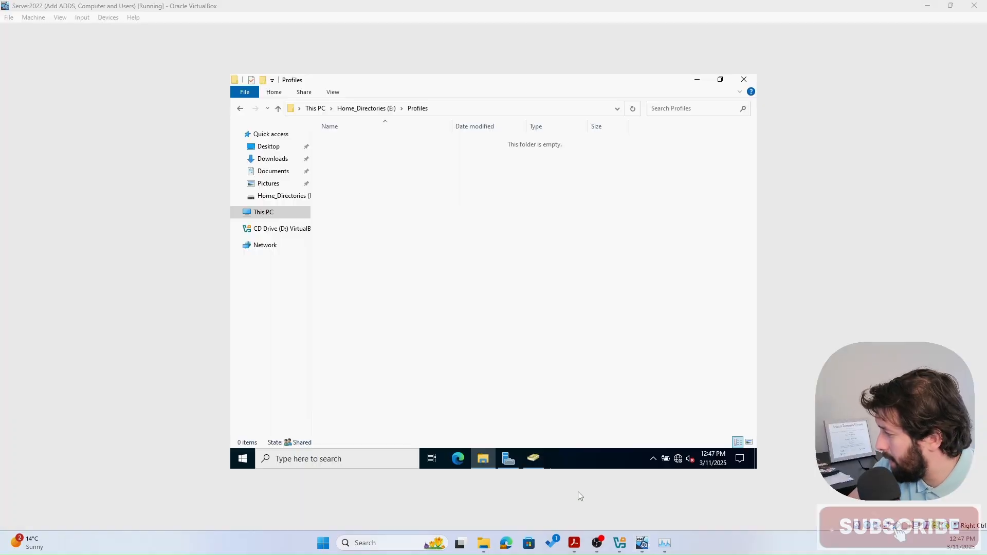
pyautogui.moveTo(642, 542)
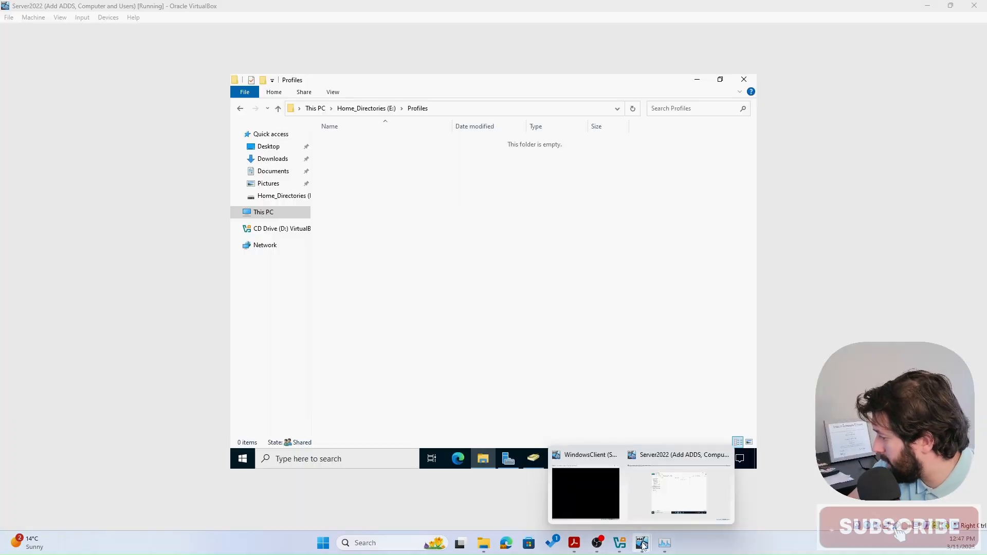
pyautogui.click(600, 490)
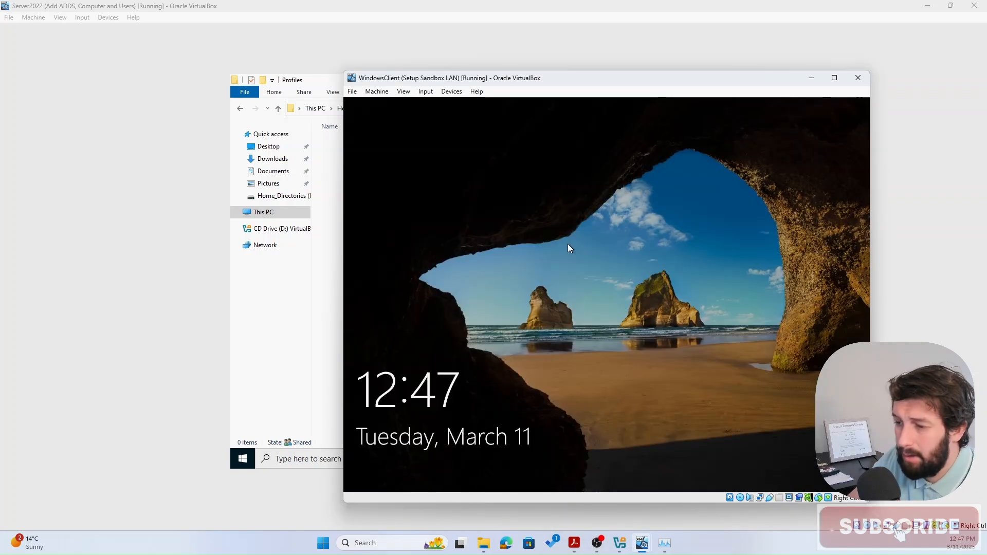
# - Sign in on the WindowsClient lock screen as Roaming User with the account password
pyautogui.click(567, 244)
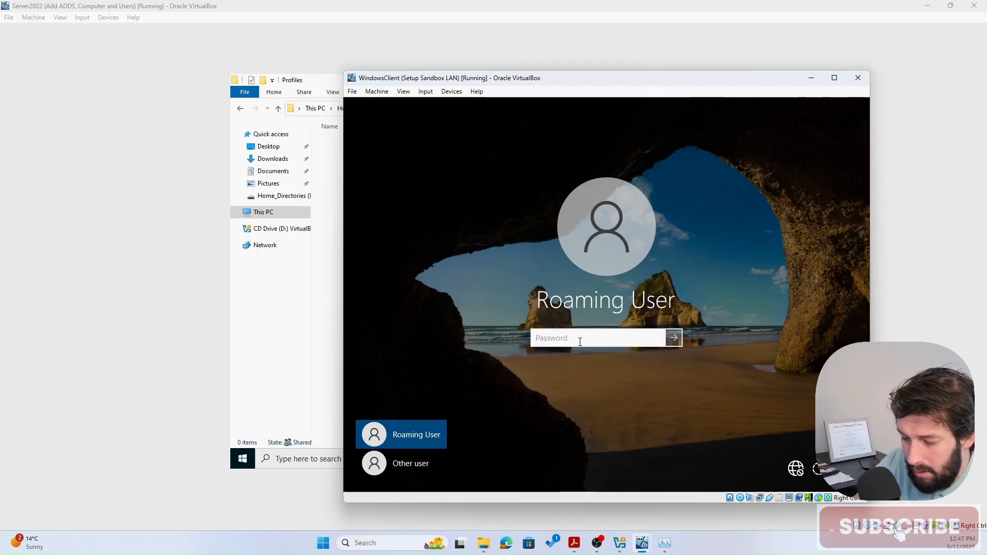
pyautogui.write('Passwo')
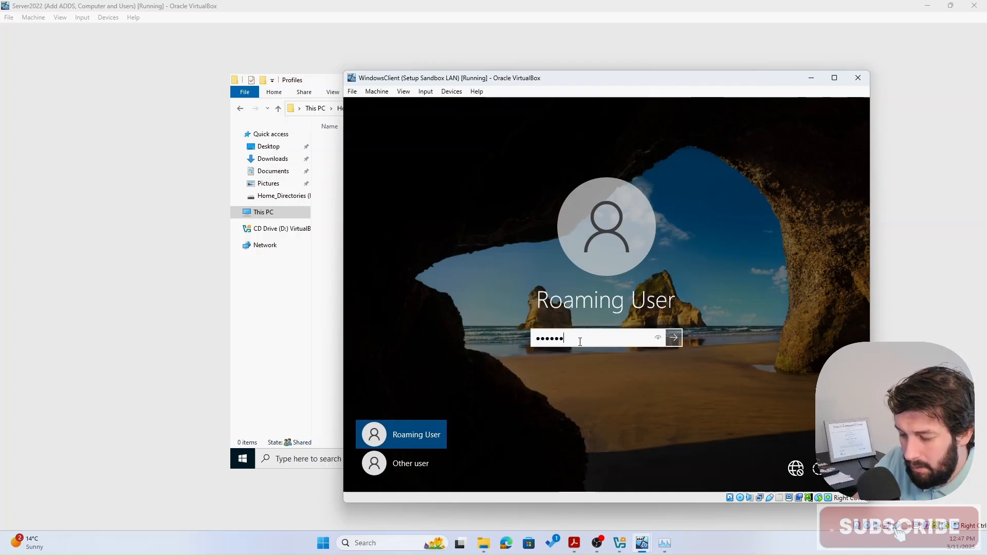
pyautogui.write('rd123')
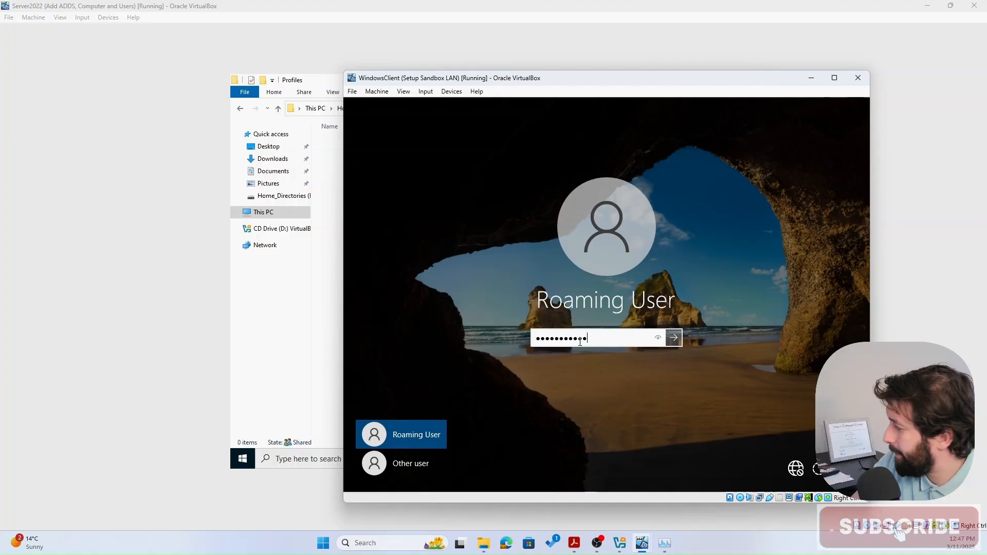
pyautogui.press('Return')
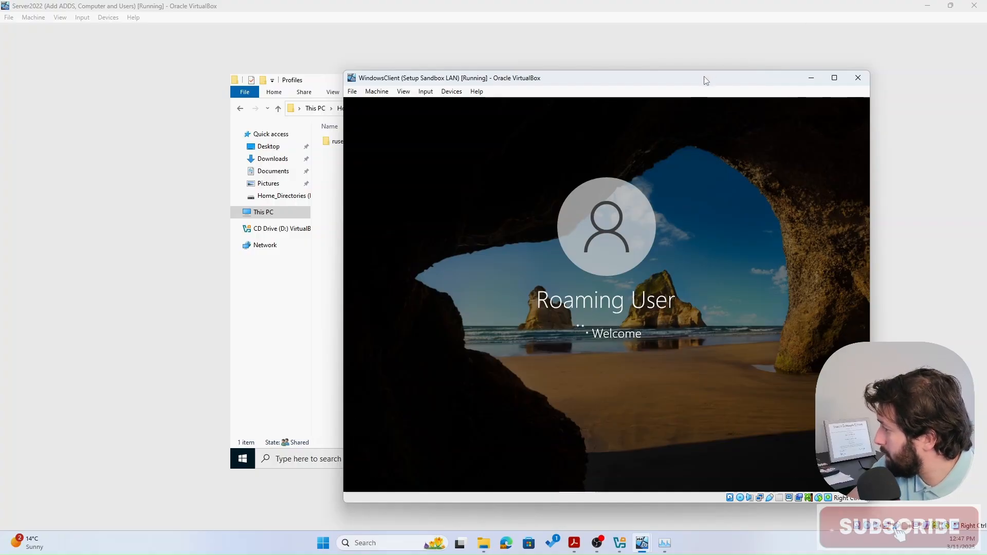
# - Move the client window aside to reveal the new ruser.V6 folder and return to ADUC on Server2022
pyautogui.moveTo(705, 78); pyautogui.dragTo(799, 89)
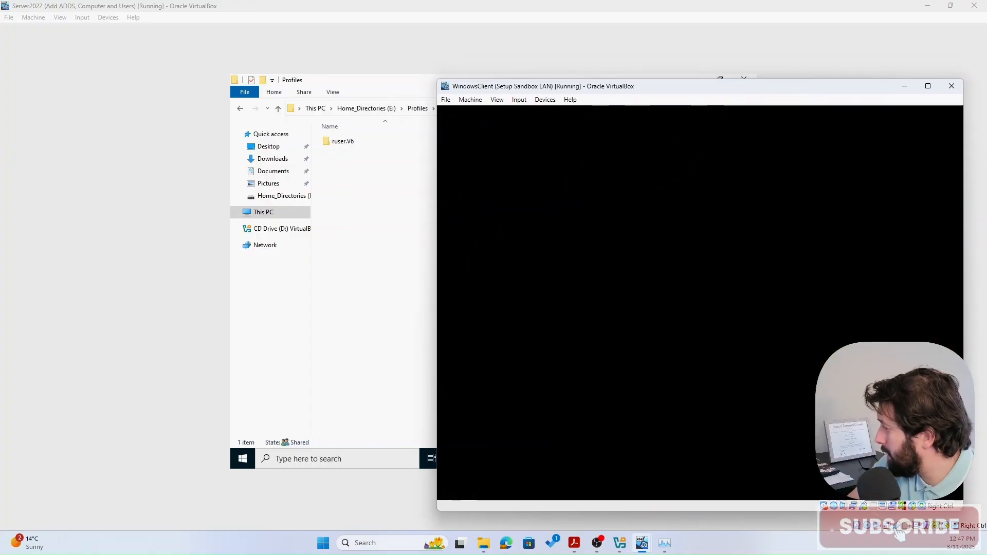
pyautogui.click(354, 220)
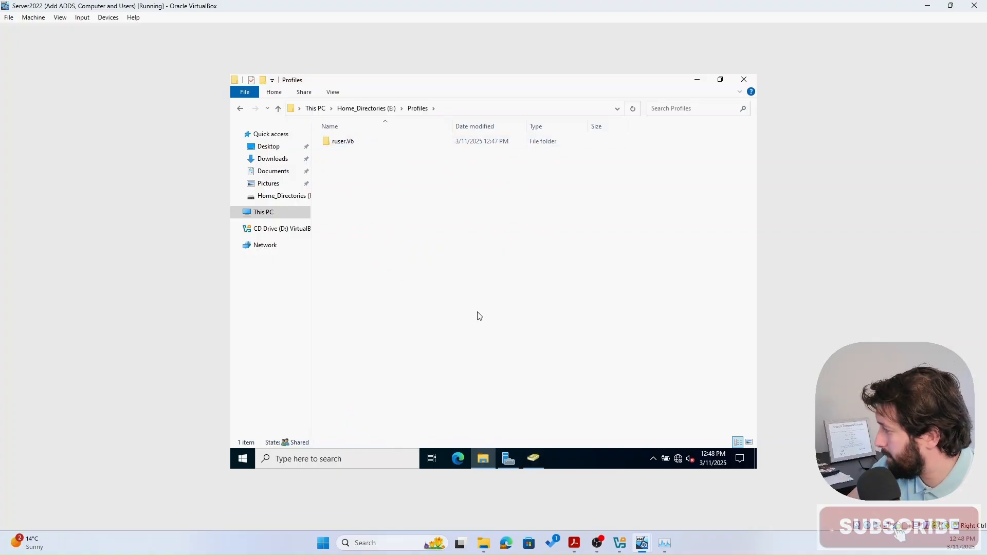
pyautogui.click(537, 466)
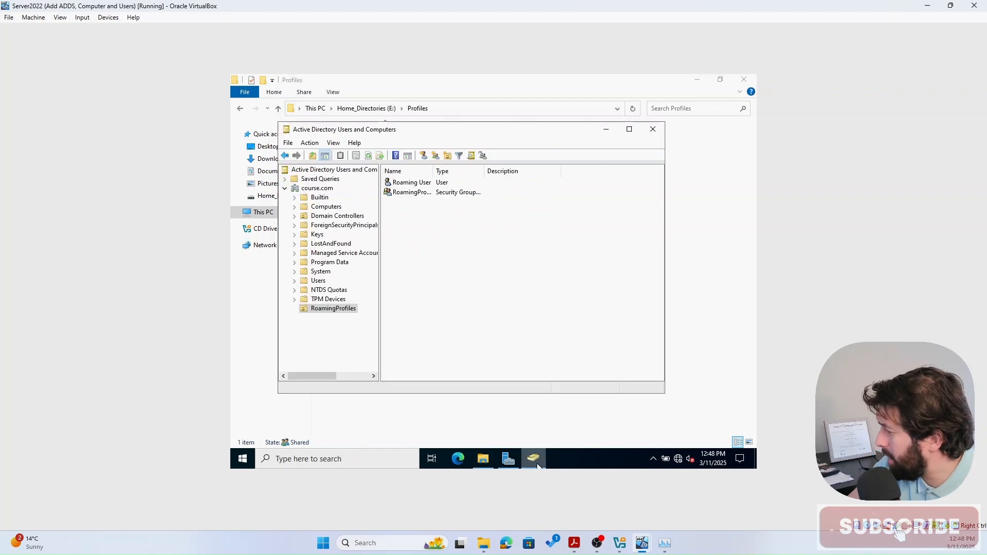
pyautogui.click(509, 464)
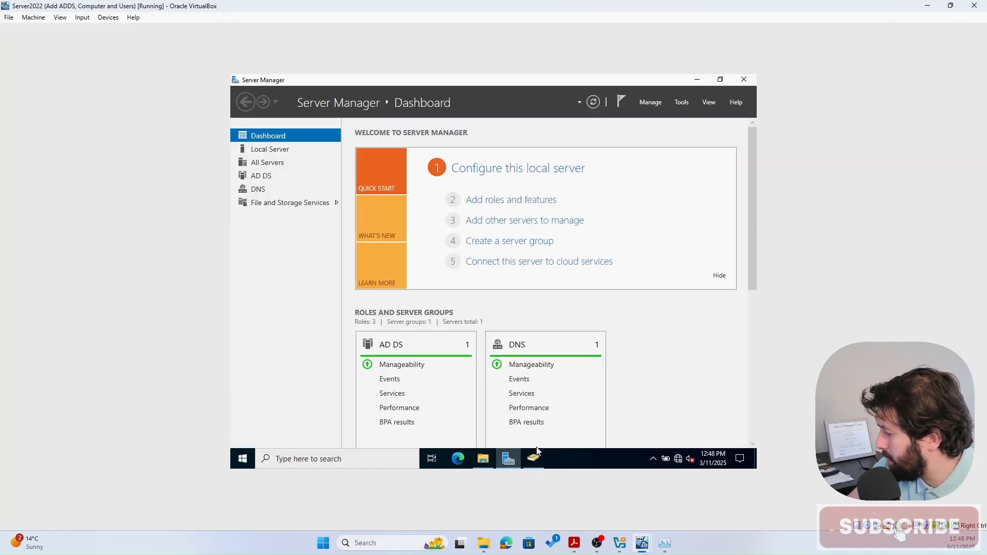
pyautogui.click(533, 461)
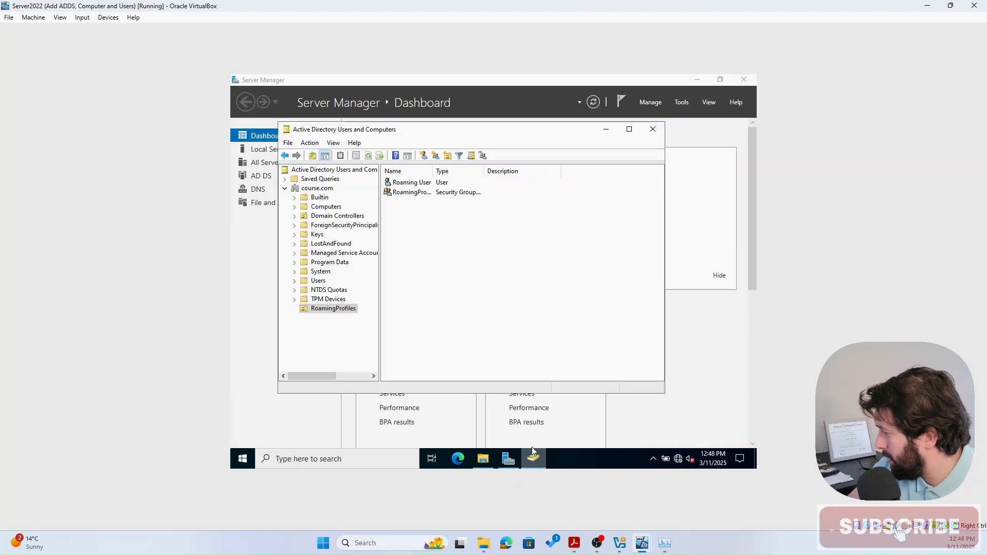